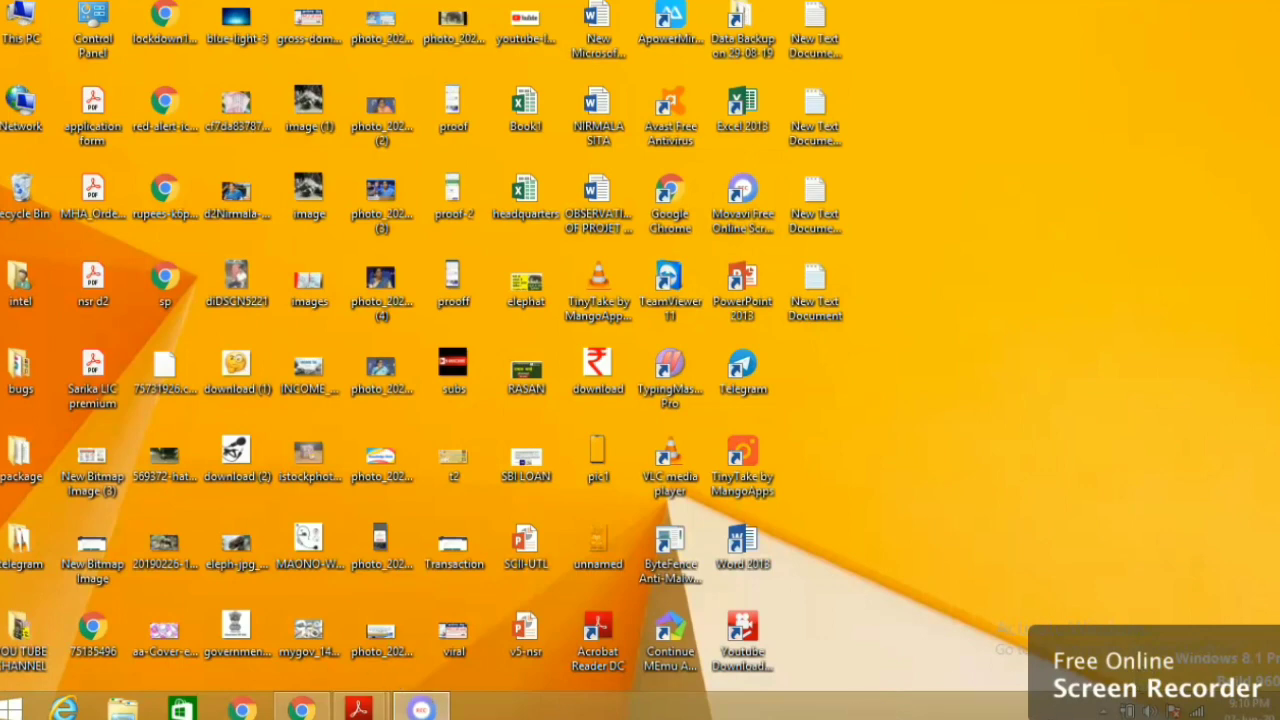
- Switch to Chrome, open the State Government Portals list on the PDS Portal of India, and go to the Bihar portal
click(300, 708)
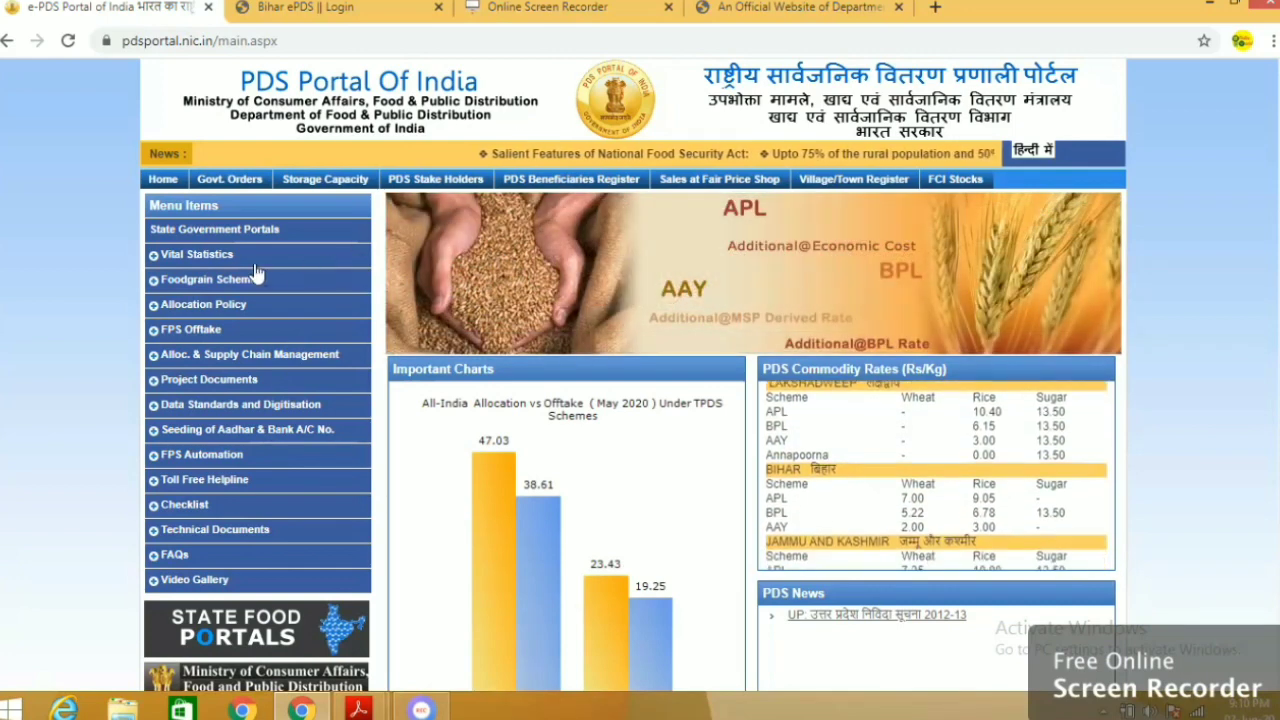
click(199, 231)
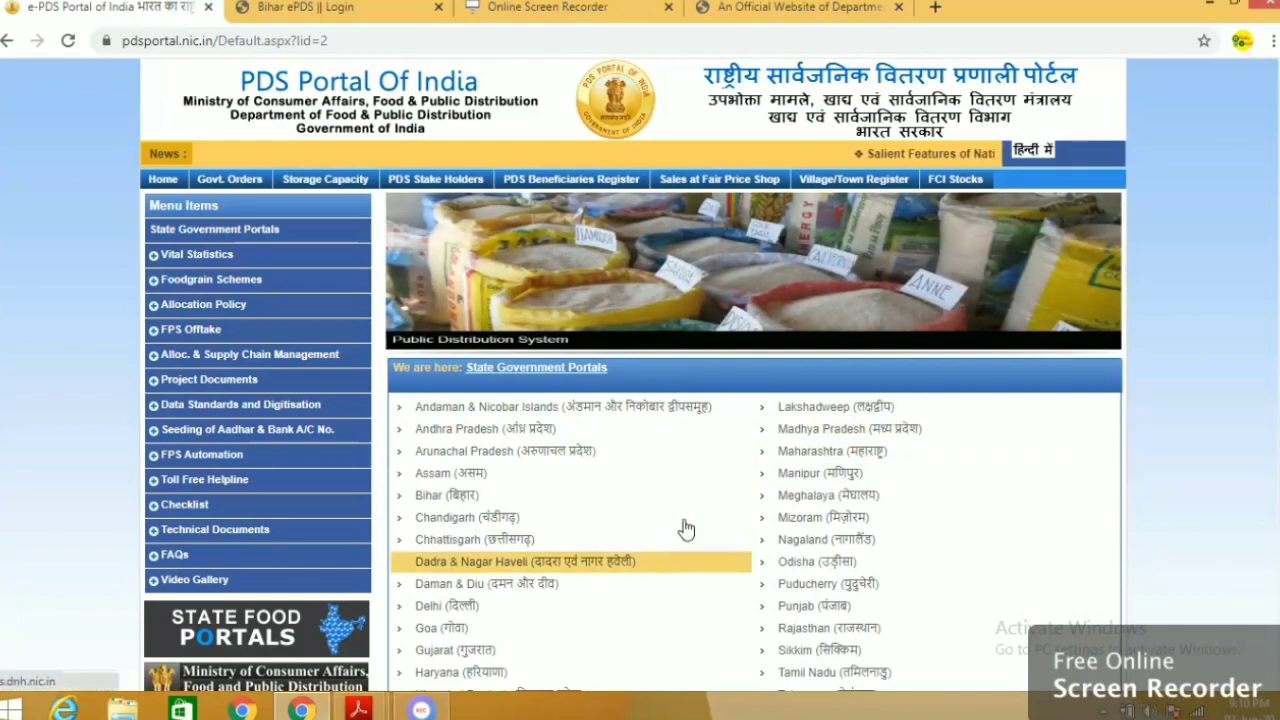
scroll(1163, 508, down, 2)
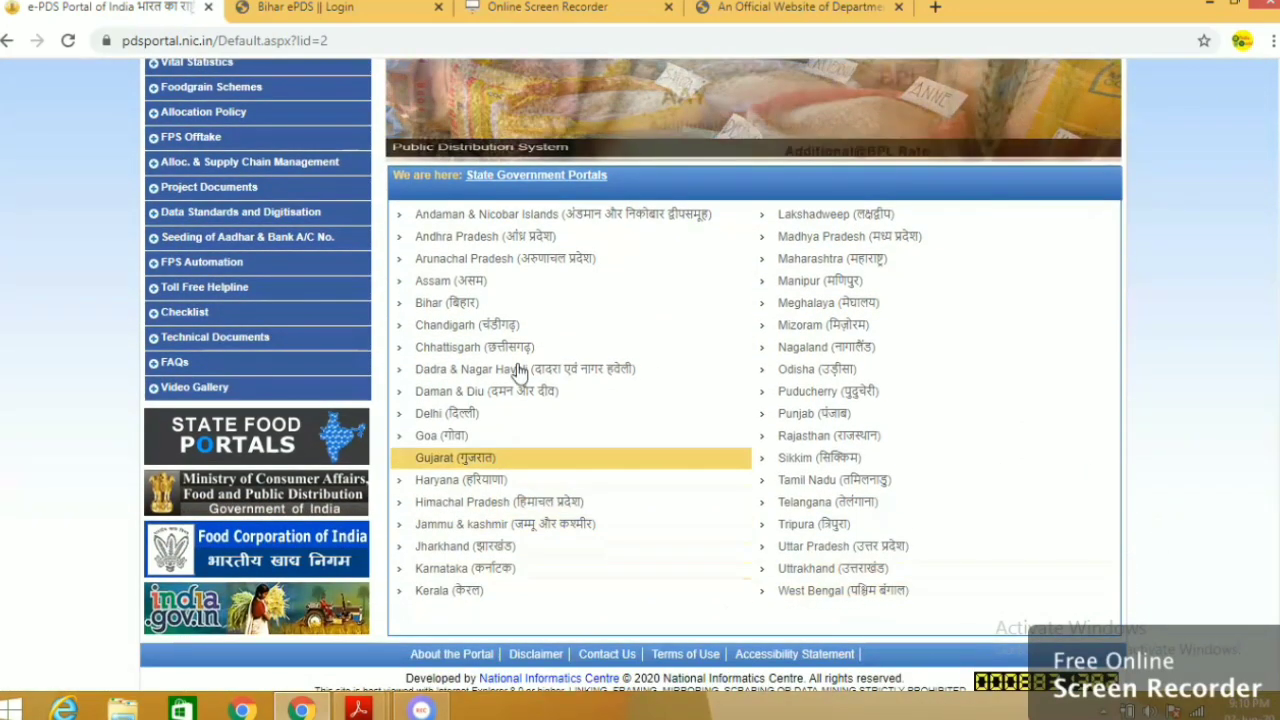
scroll(603, 450, up, 2)
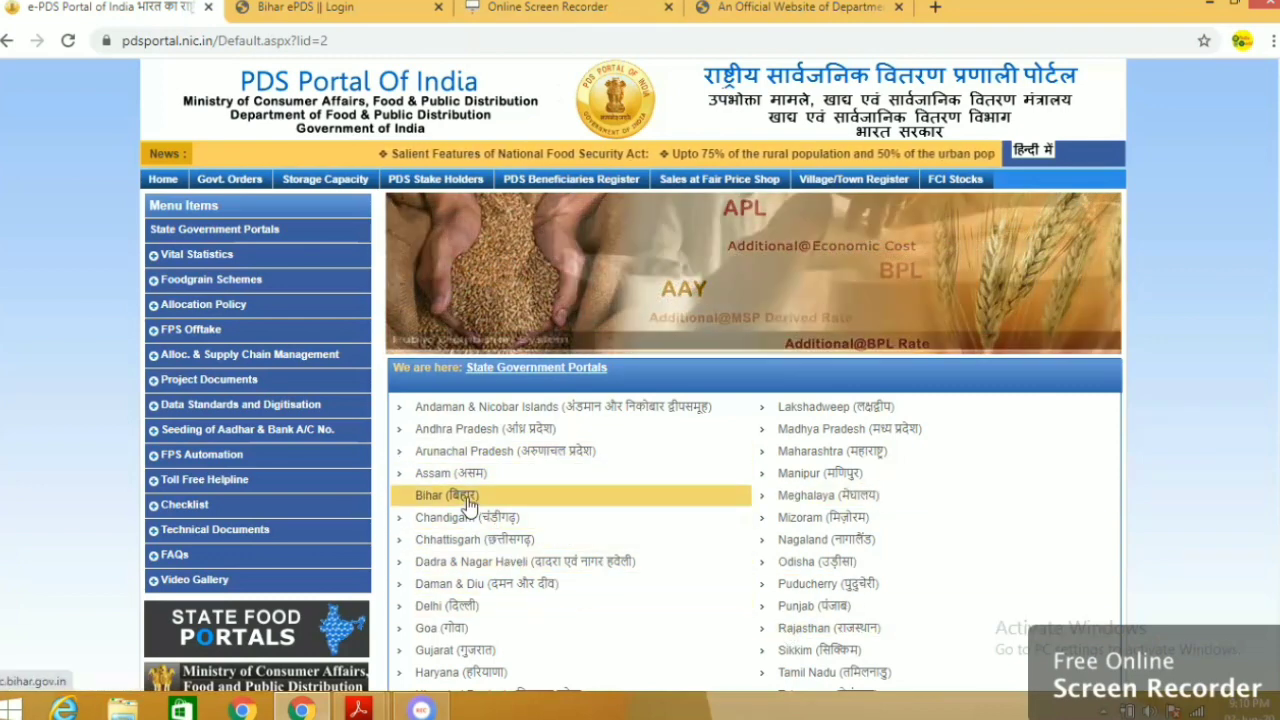
click(462, 500)
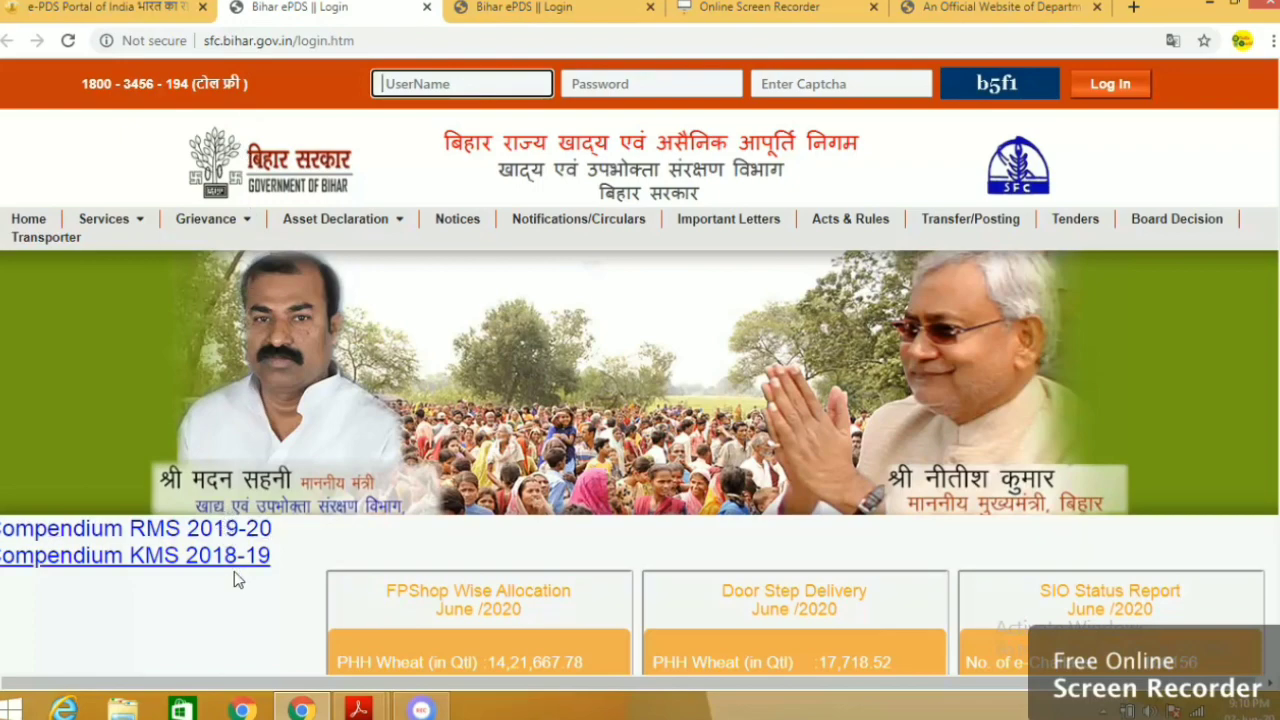
- Switch to application form.pdf in Acrobat Reader and highlight the head's, father's and husband's name fields in Hindi and English
mouse_move(360, 708)
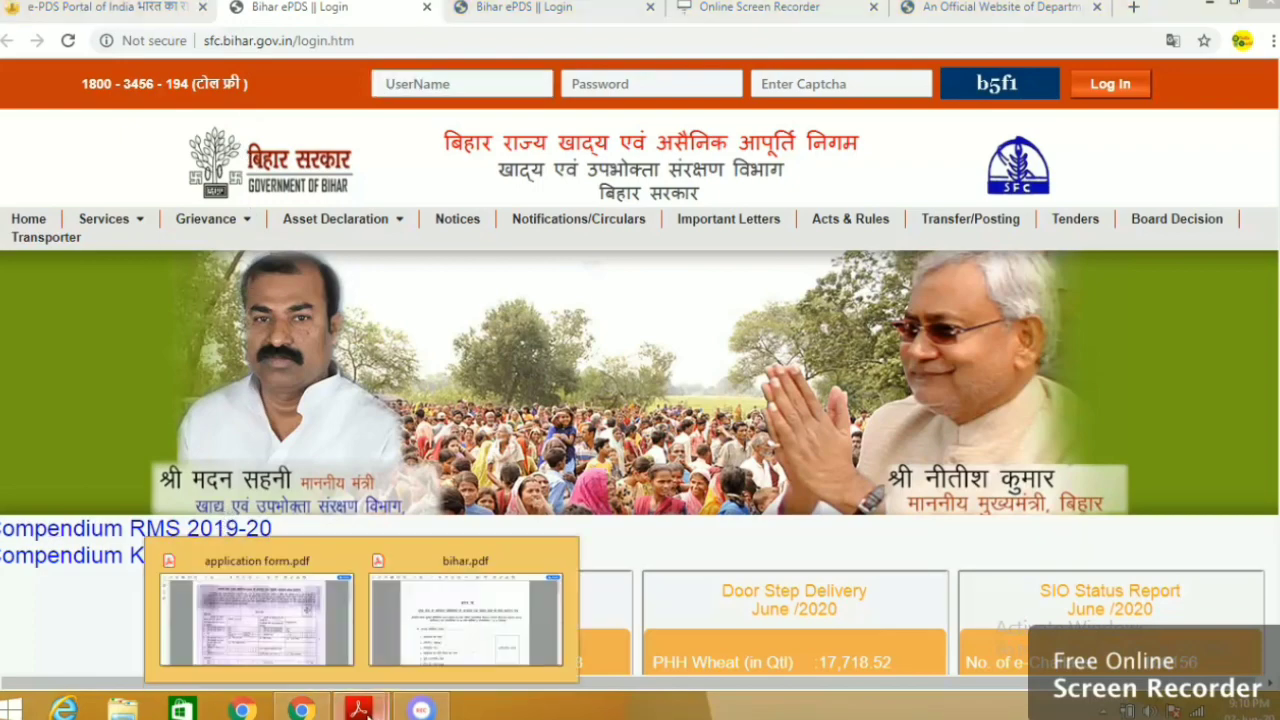
click(305, 640)
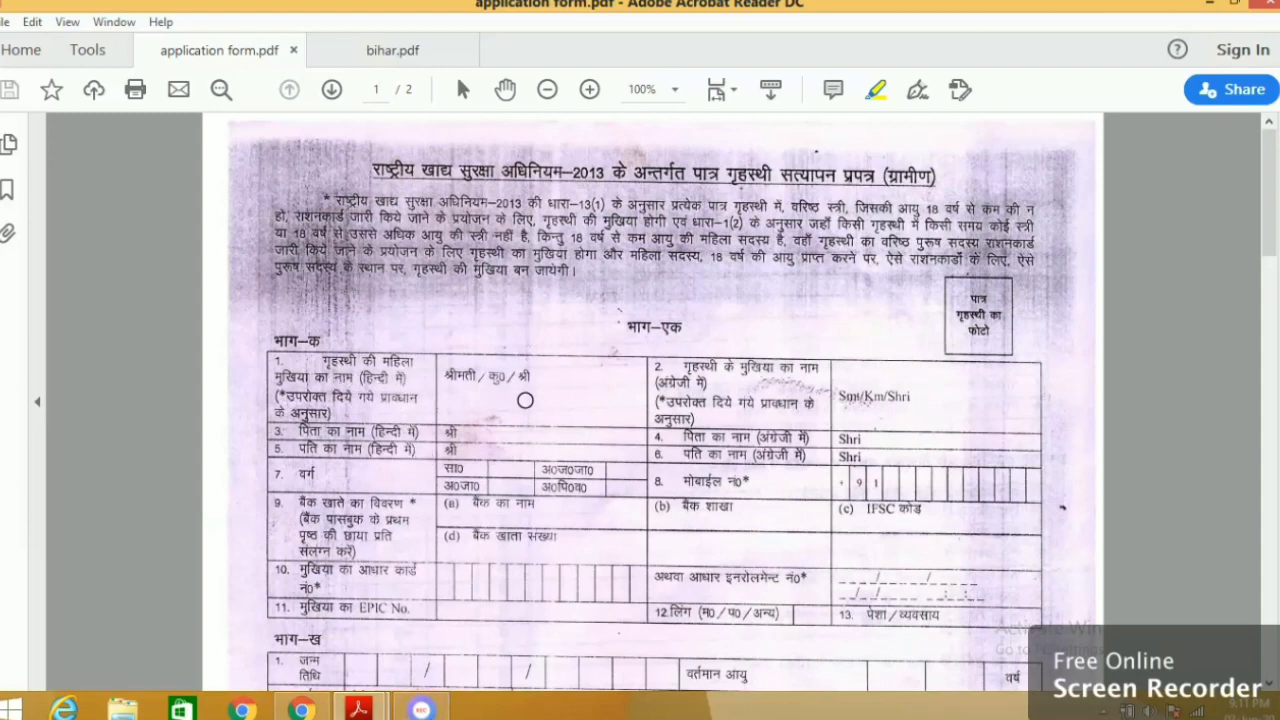
drag(461, 406, 589, 406)
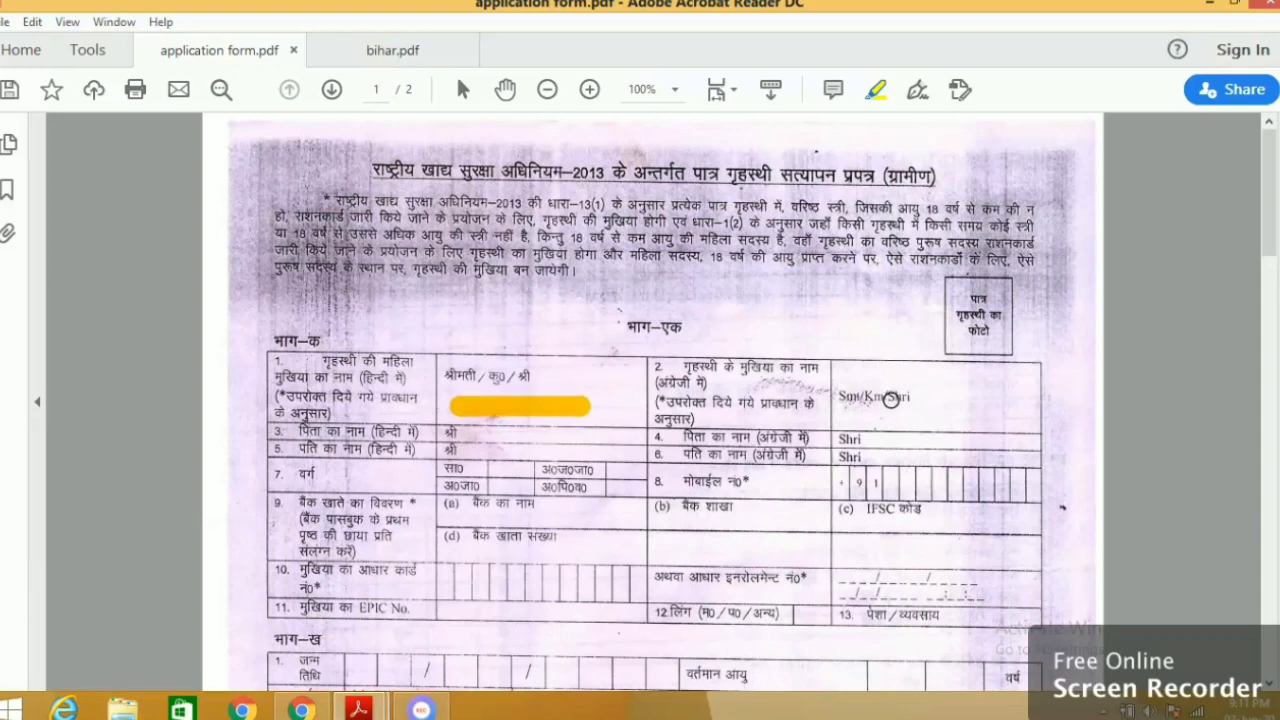
drag(890, 398, 1003, 397)
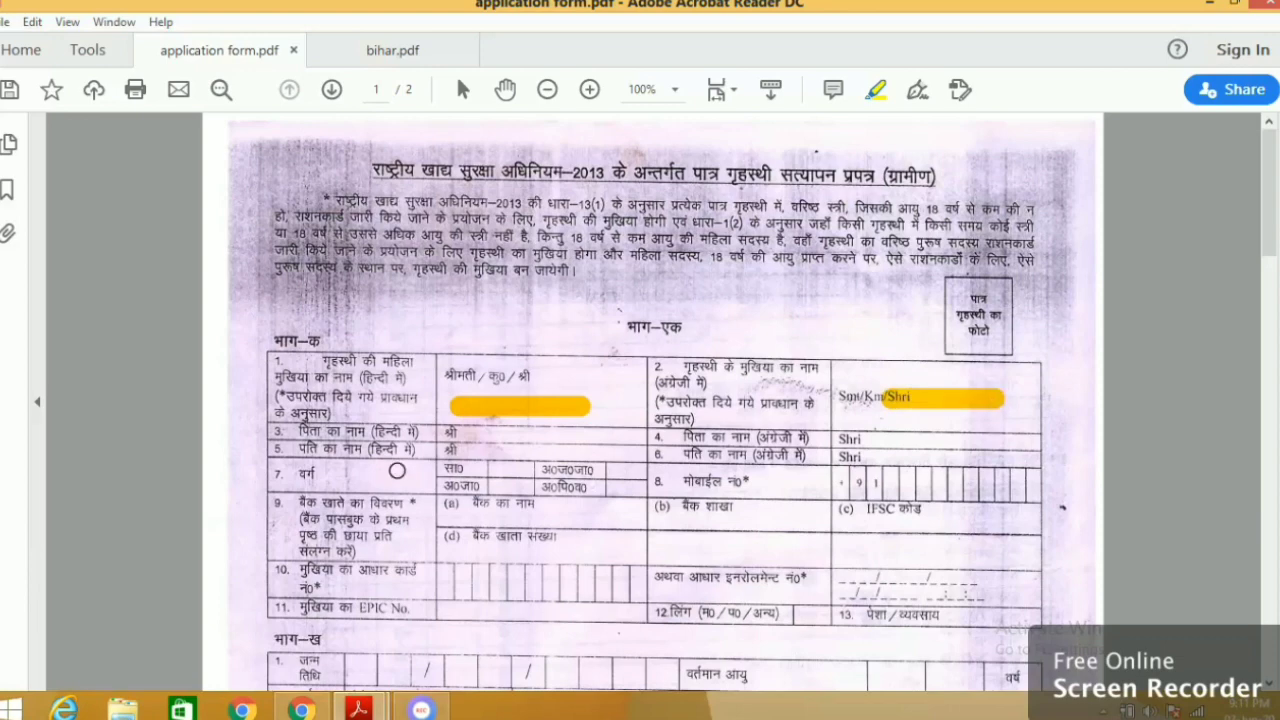
drag(478, 434, 553, 440)
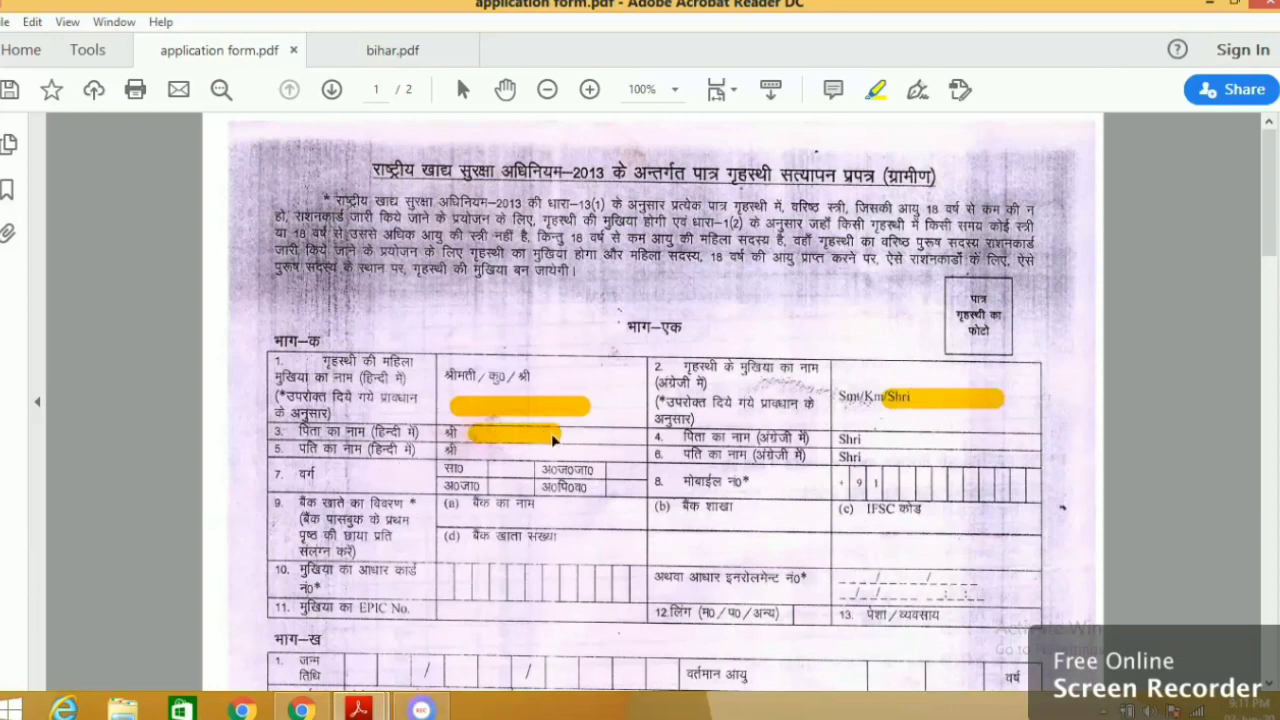
drag(899, 440, 960, 441)
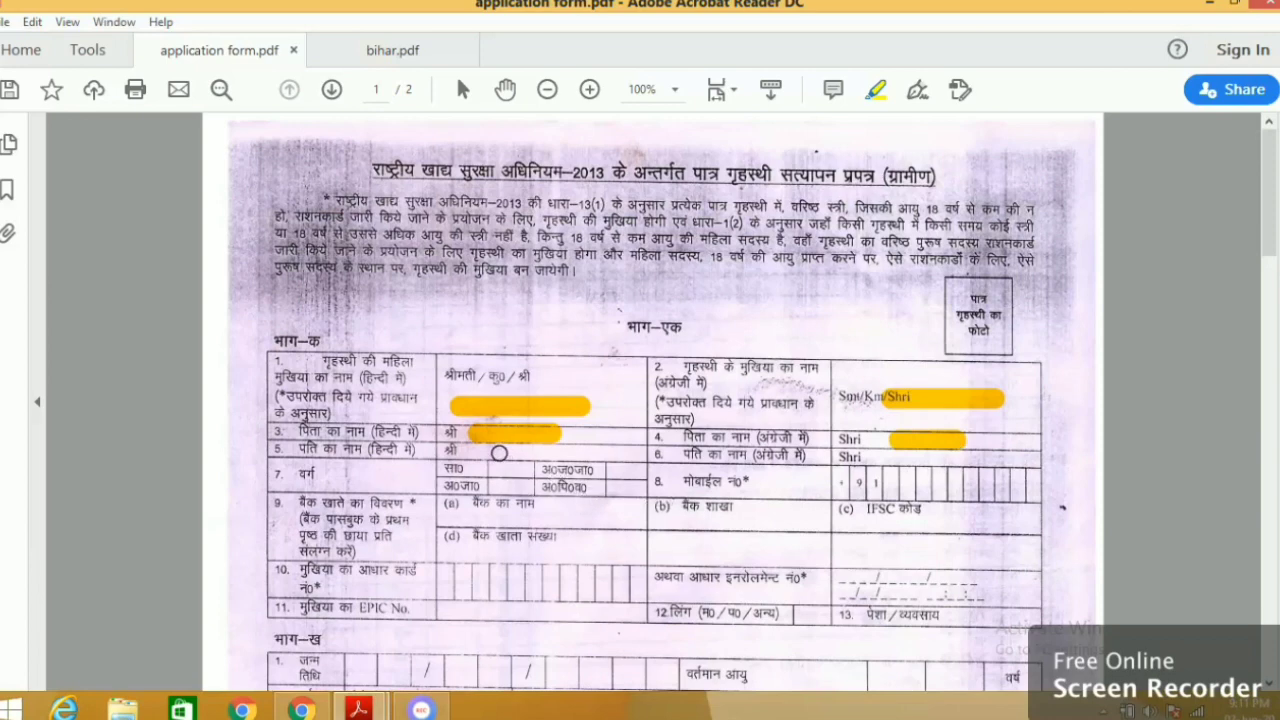
drag(499, 453, 571, 453)
drag(892, 458, 958, 460)
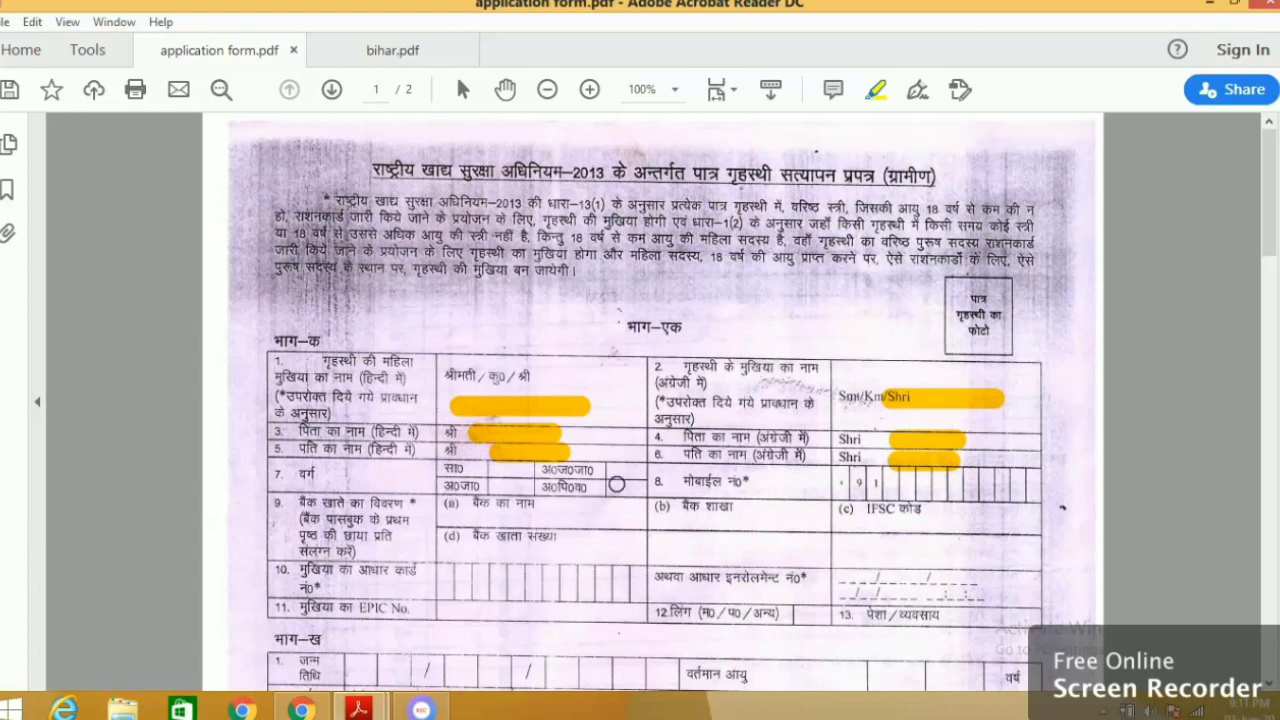
- Mark the अ०जा० category box and highlight the mobile number and the bank name, branch, IFSC code and account number fields
drag(499, 483, 529, 482)
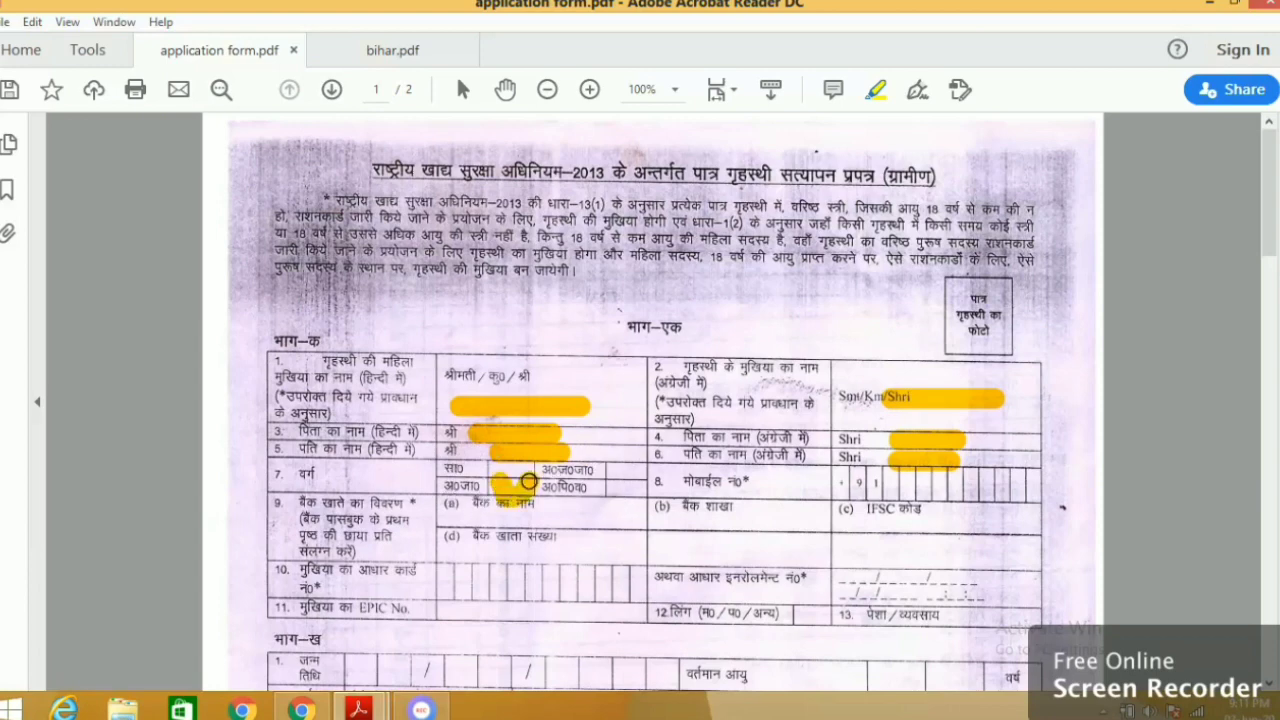
drag(878, 484, 1046, 484)
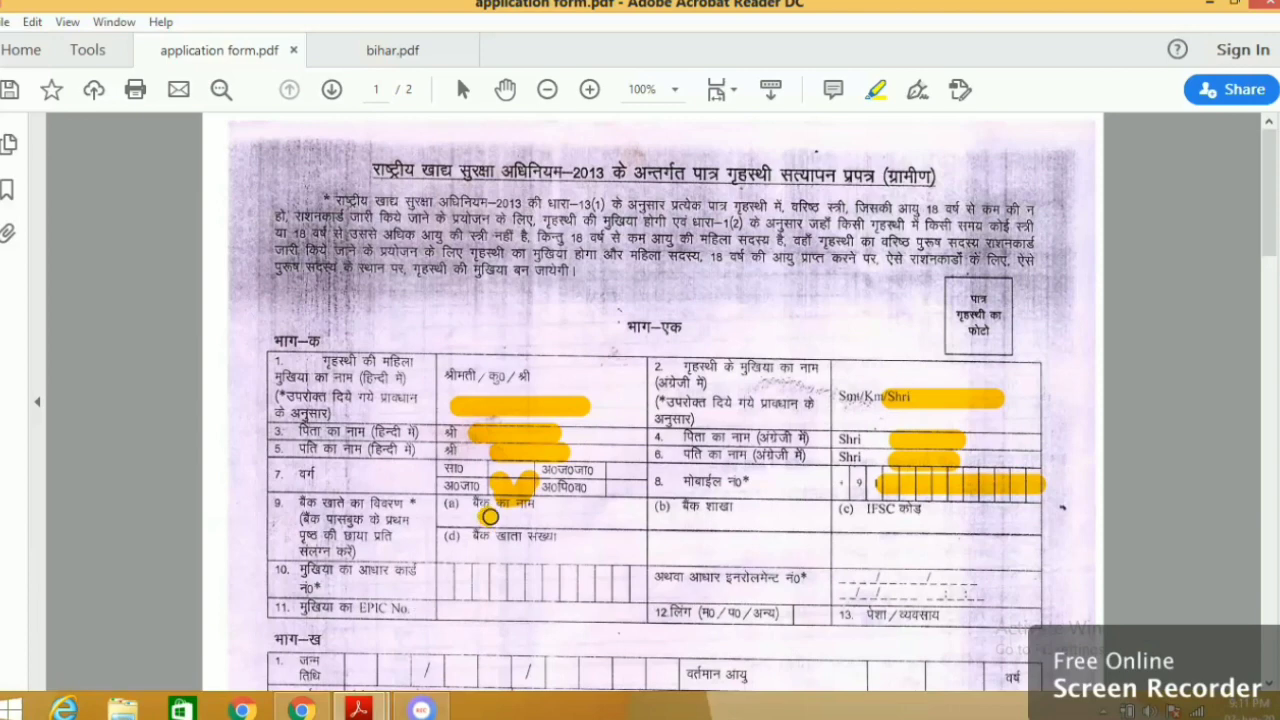
drag(489, 516, 589, 516)
drag(689, 516, 783, 518)
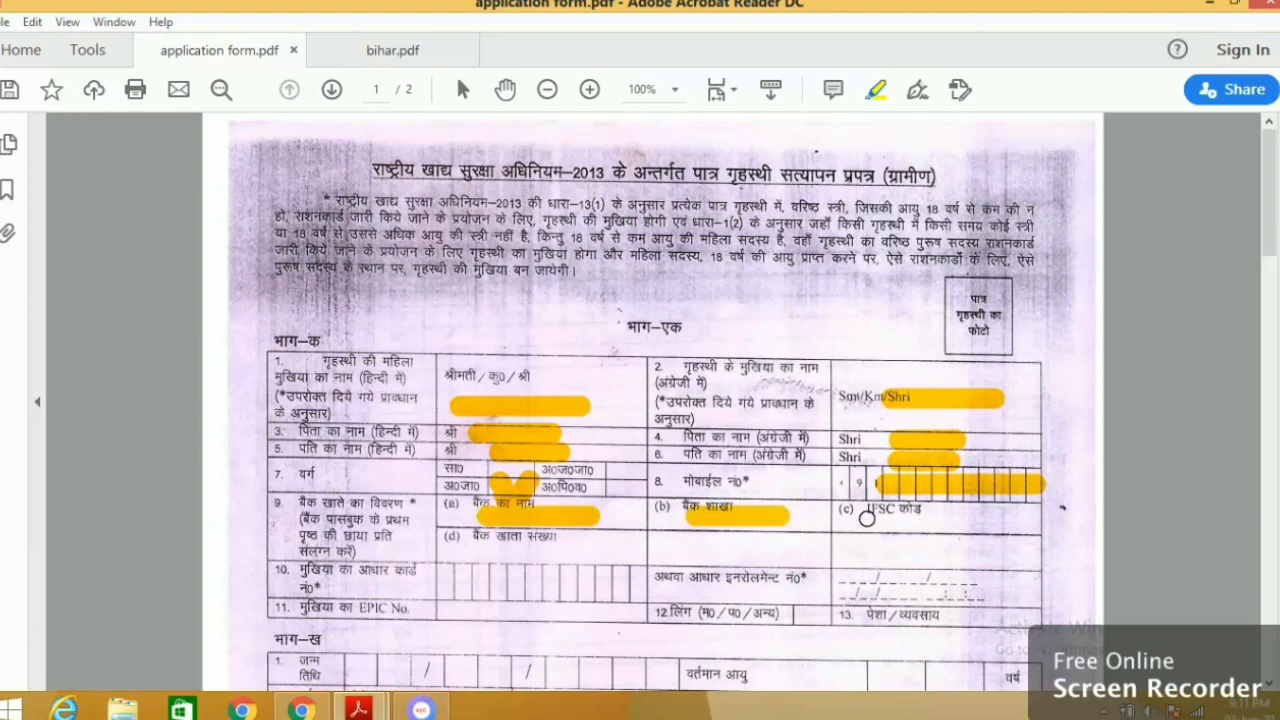
drag(866, 517, 975, 516)
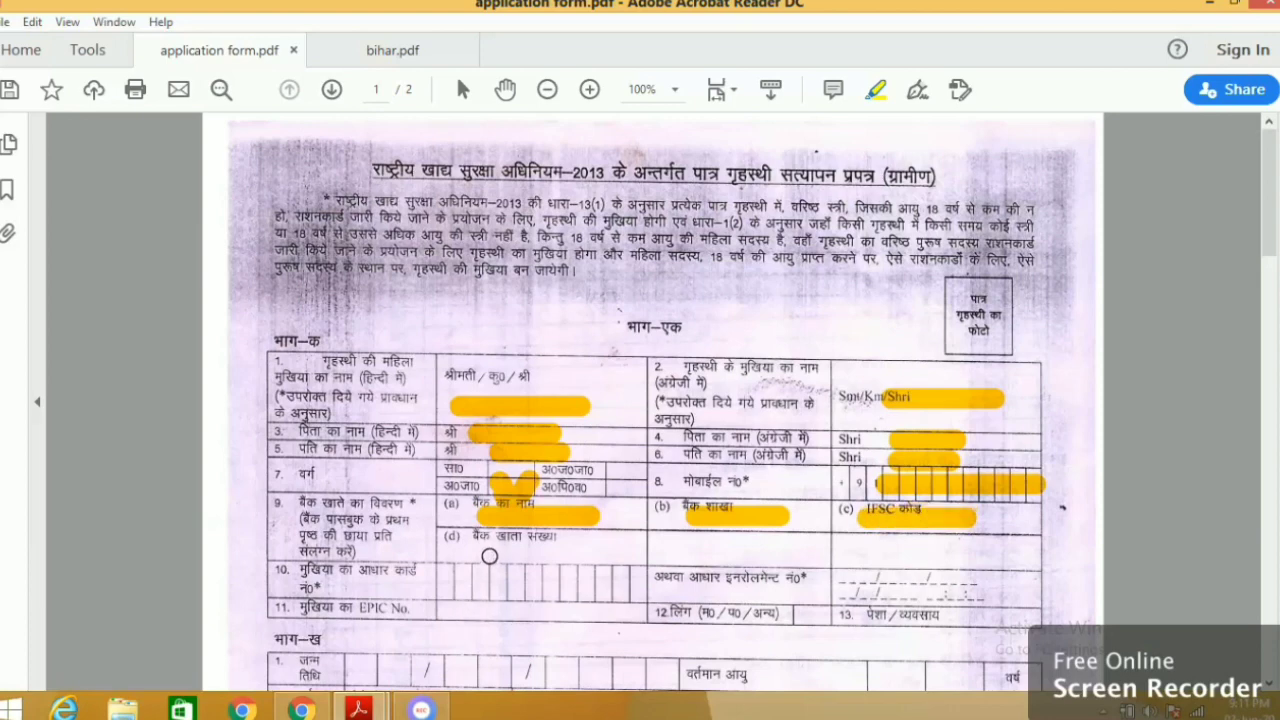
drag(483, 550, 582, 547)
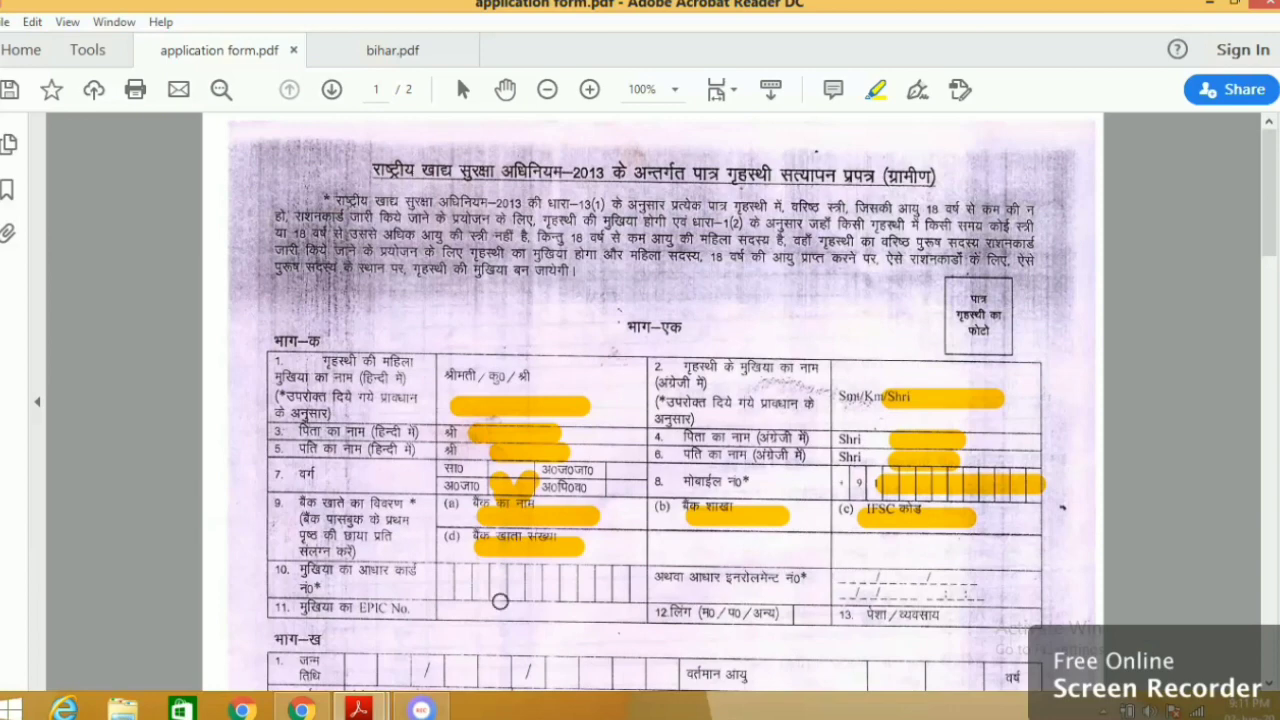
- Highlight the head's Aadhaar card number, Aadhaar enrolment number, gender and occupation fields
drag(448, 585, 595, 583)
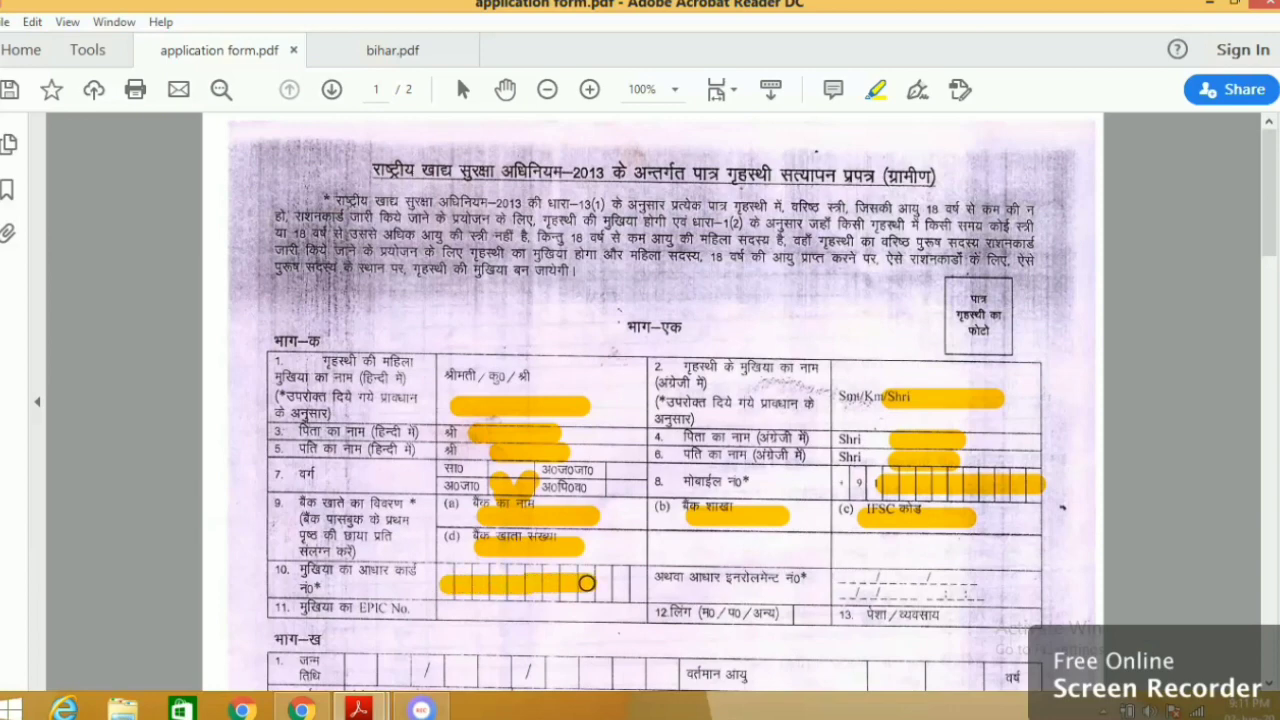
scroll(816, 596, down, 2)
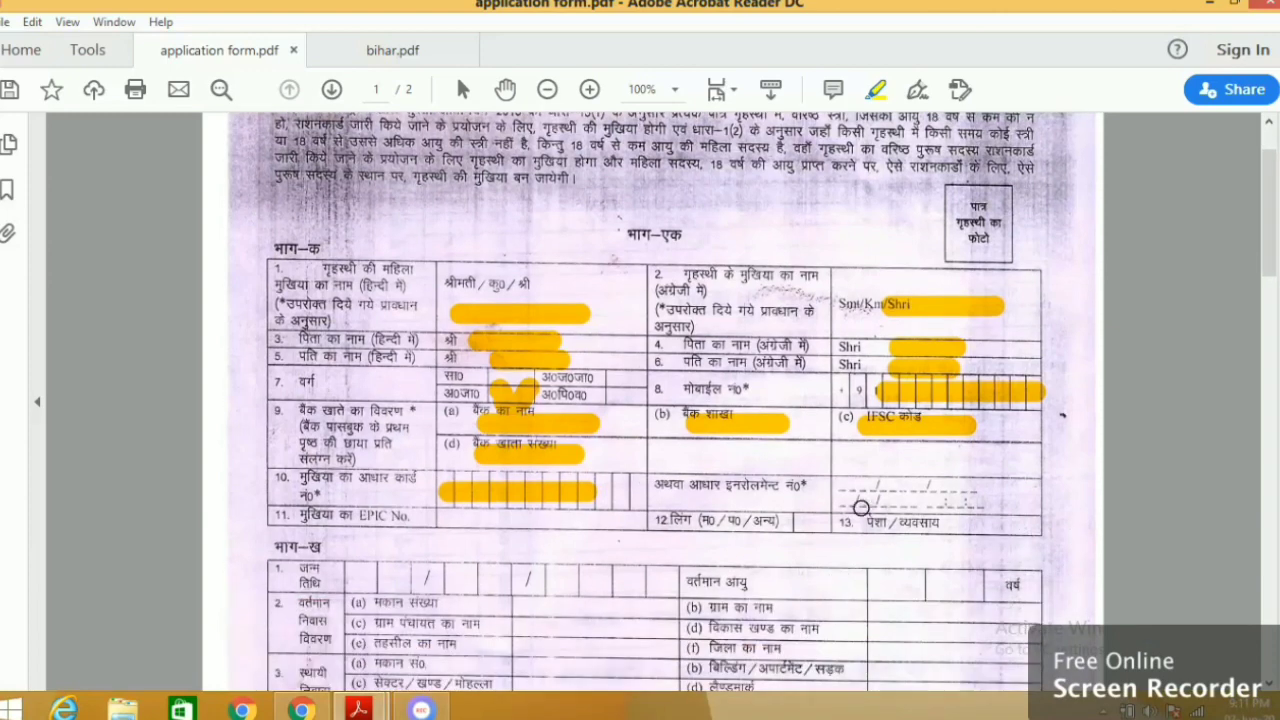
drag(856, 499, 961, 502)
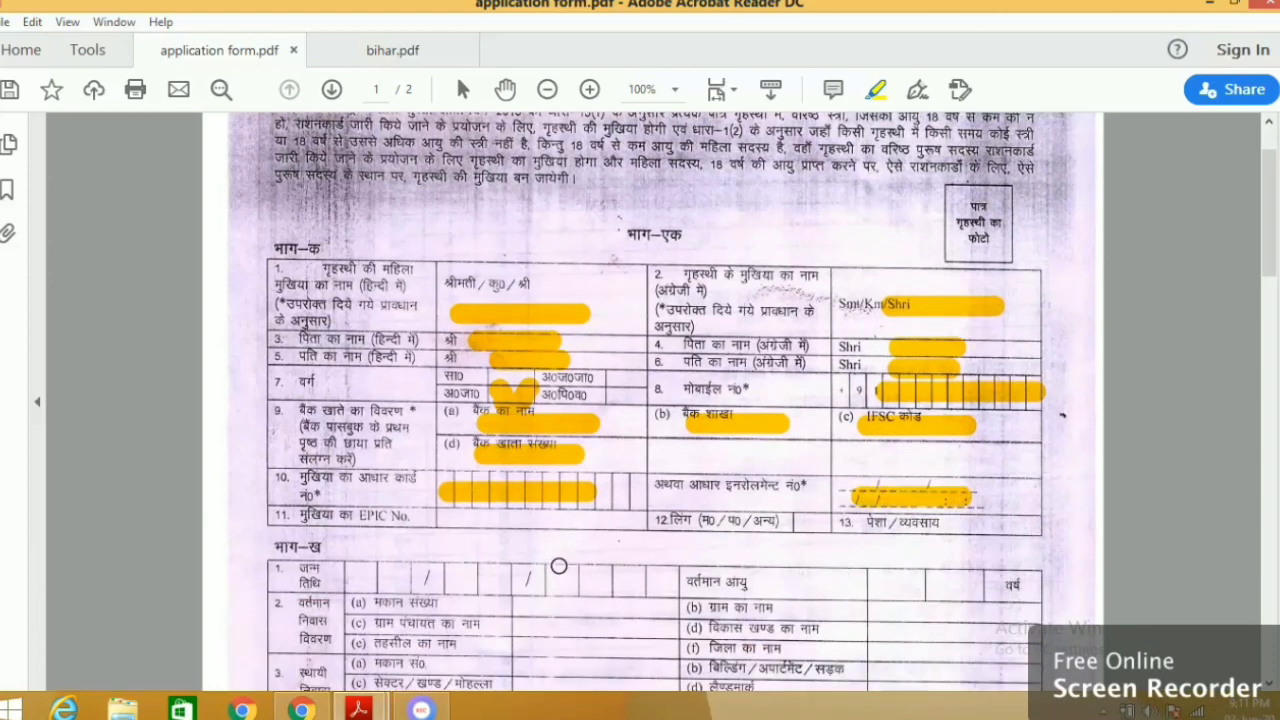
scroll(559, 566, down, 1)
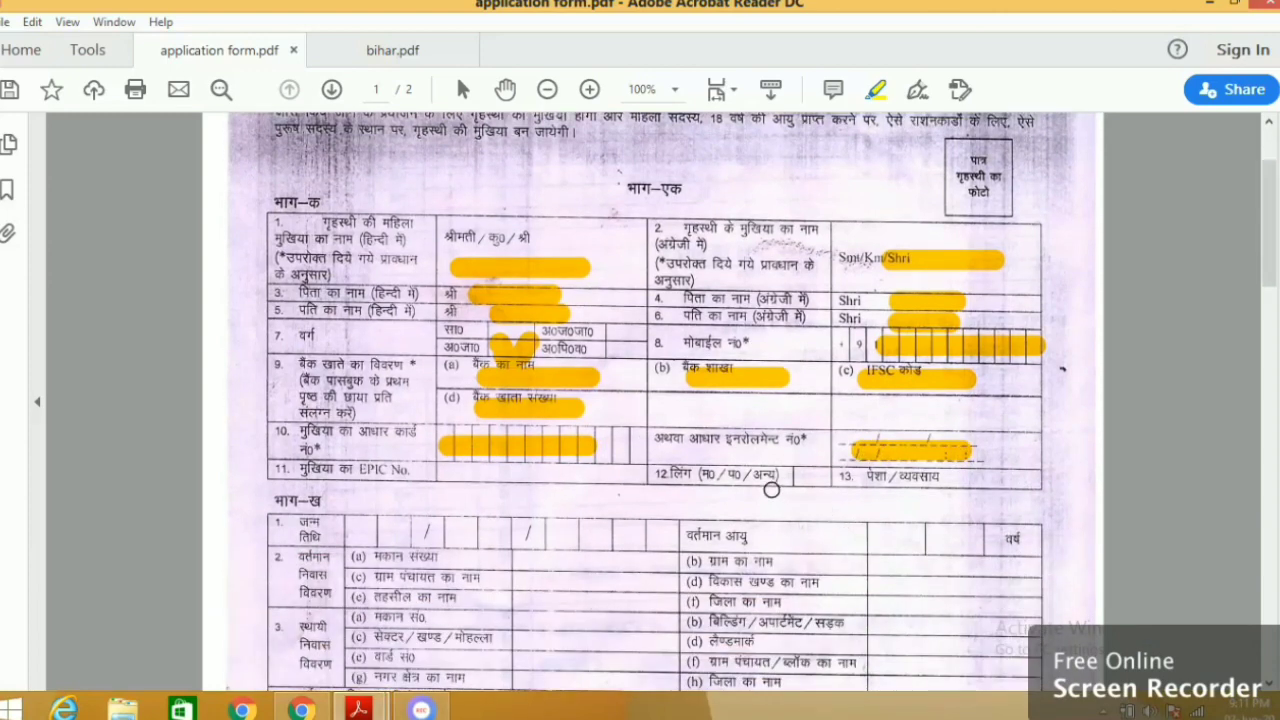
drag(736, 477, 795, 477)
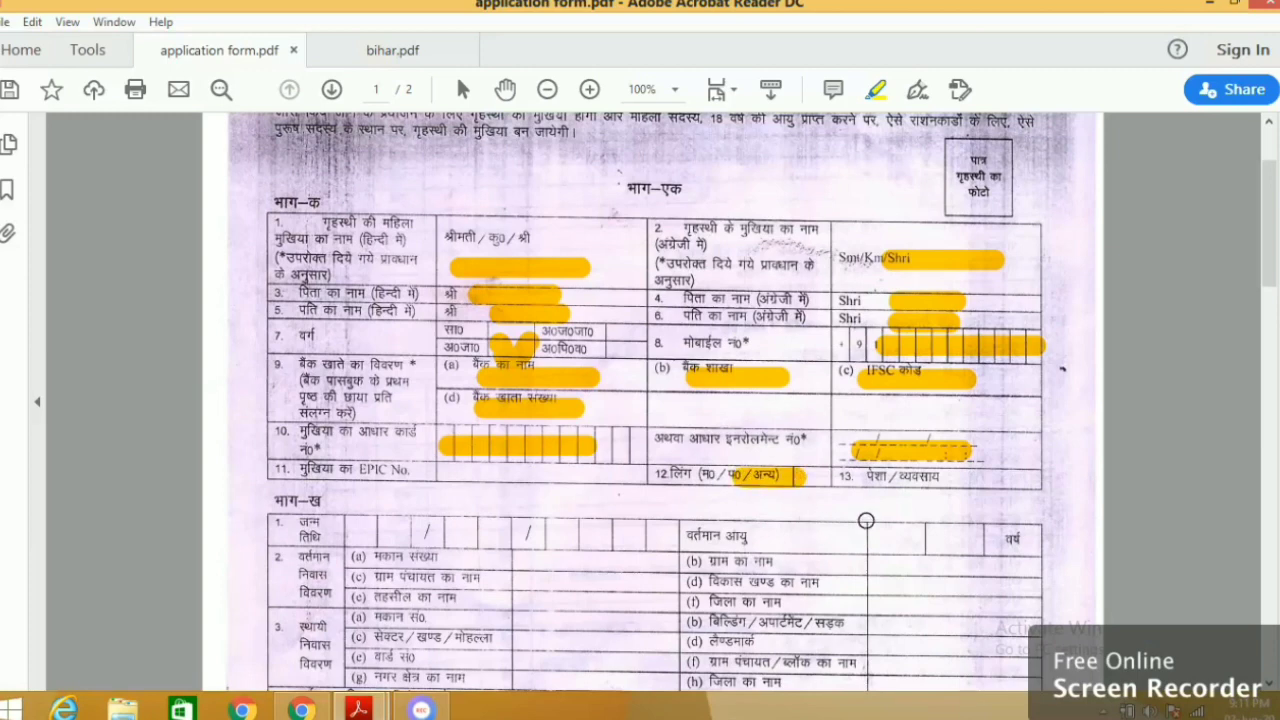
drag(878, 477, 944, 477)
- Highlight the date of birth and current age fields in भाग-ख and mark its current and permanent address blocks
scroll(678, 504, down, 2)
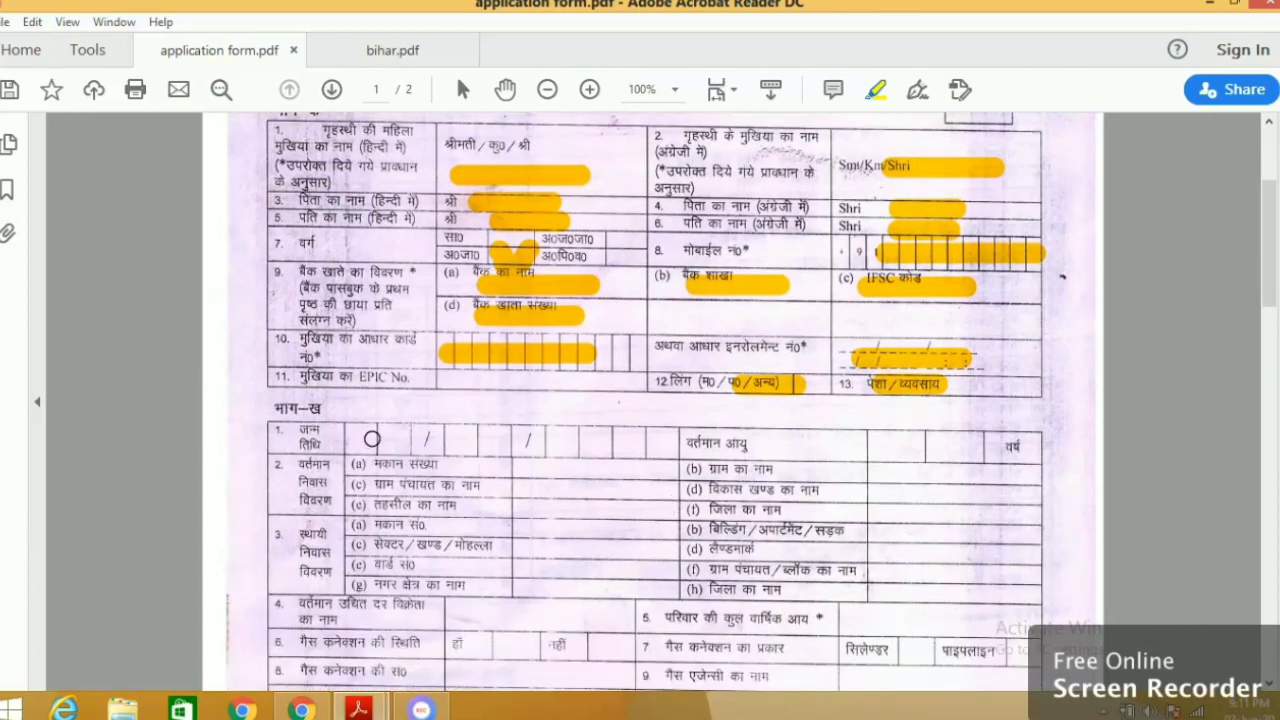
drag(372, 439, 556, 438)
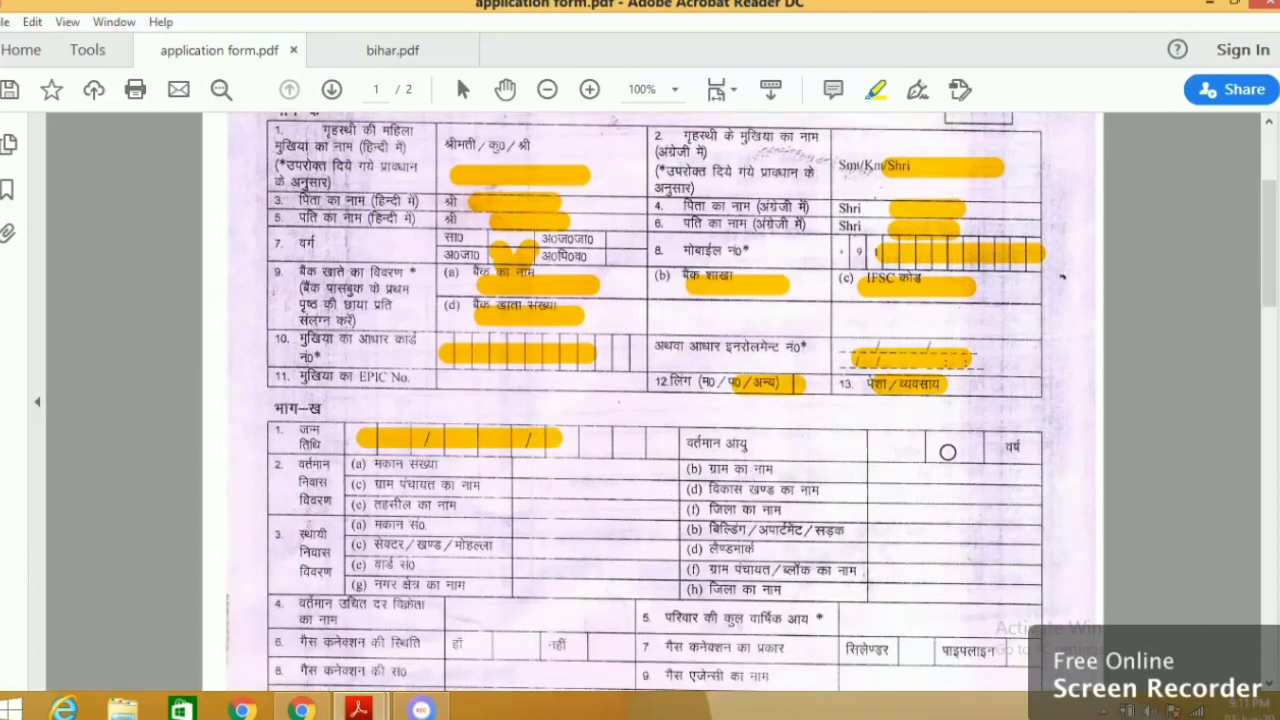
drag(905, 452, 969, 452)
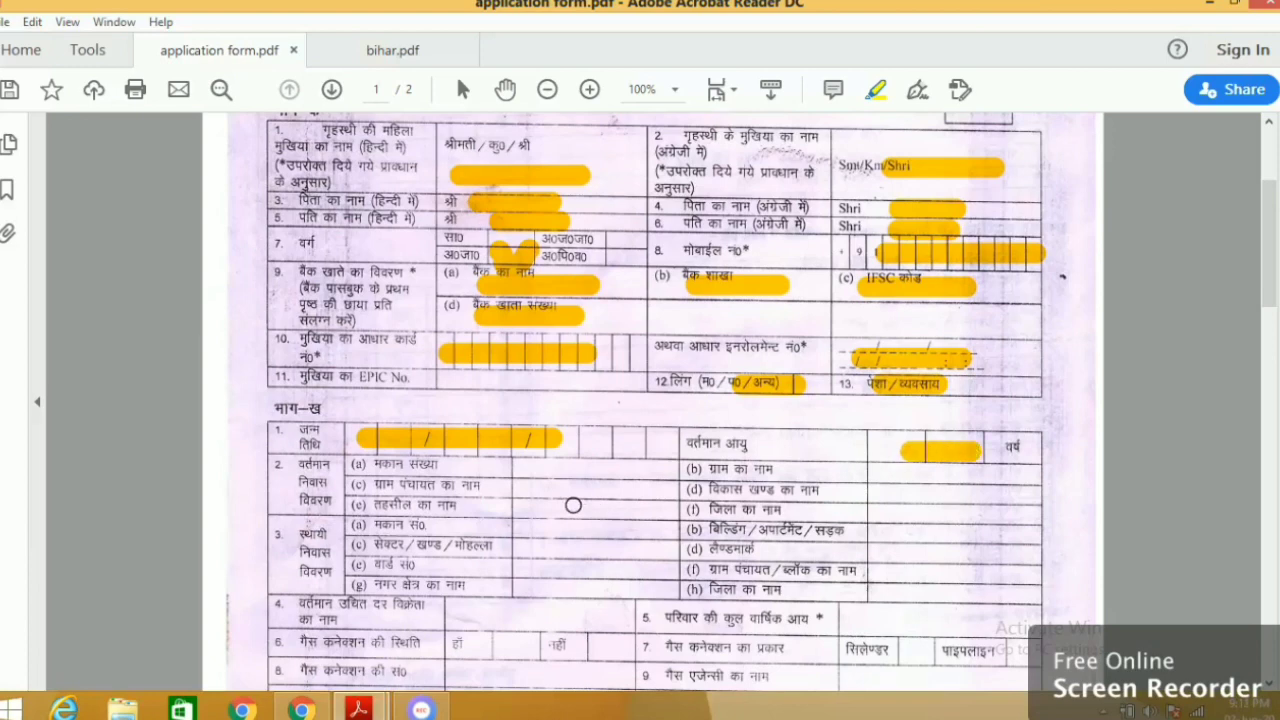
drag(567, 472, 567, 520)
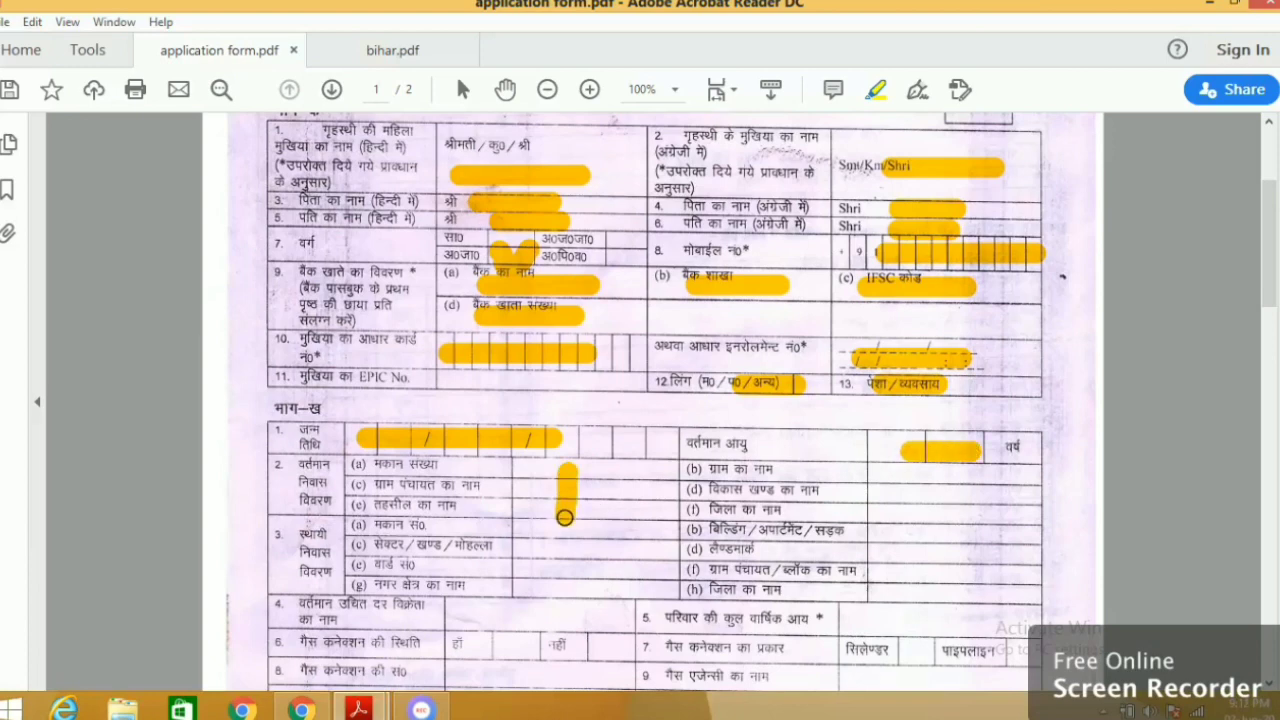
drag(916, 471, 915, 525)
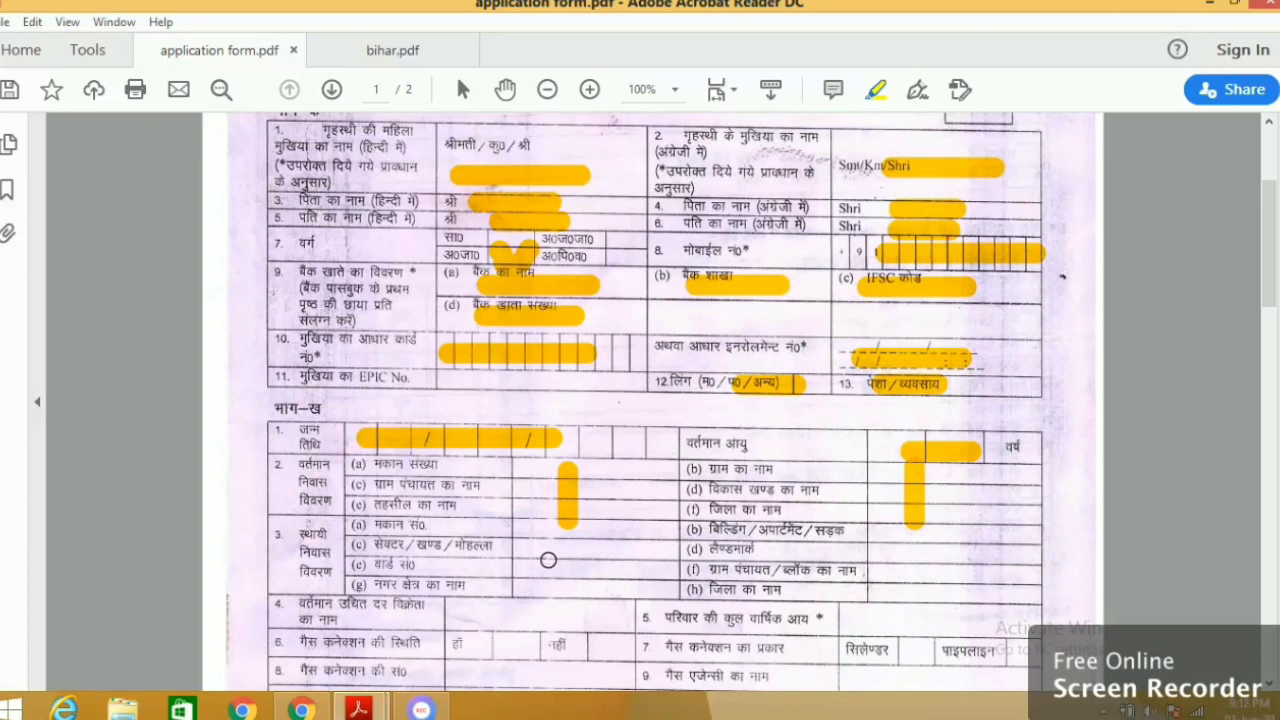
drag(548, 560, 638, 522)
drag(898, 566, 948, 538)
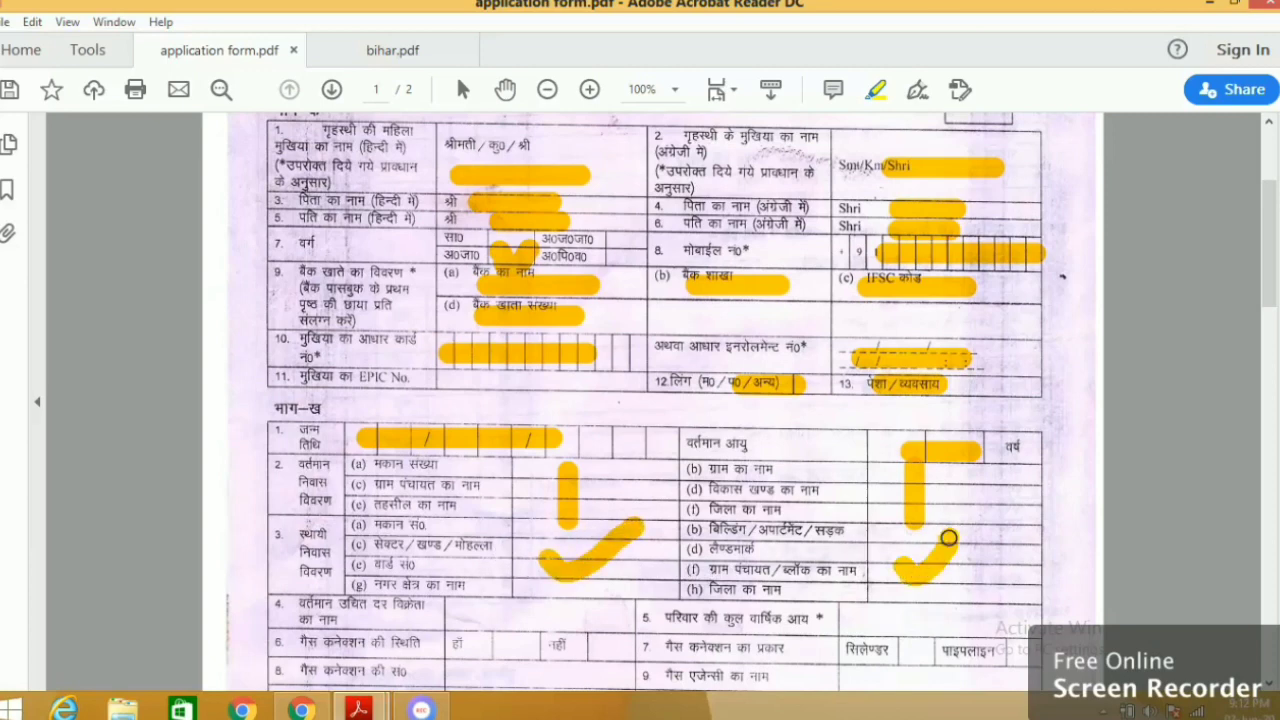
- Highlight gas connection status हाँ, type सिलेण्डर, and the gas connection number, gas agency name and e-mail address fields
scroll(684, 575, down, 2)
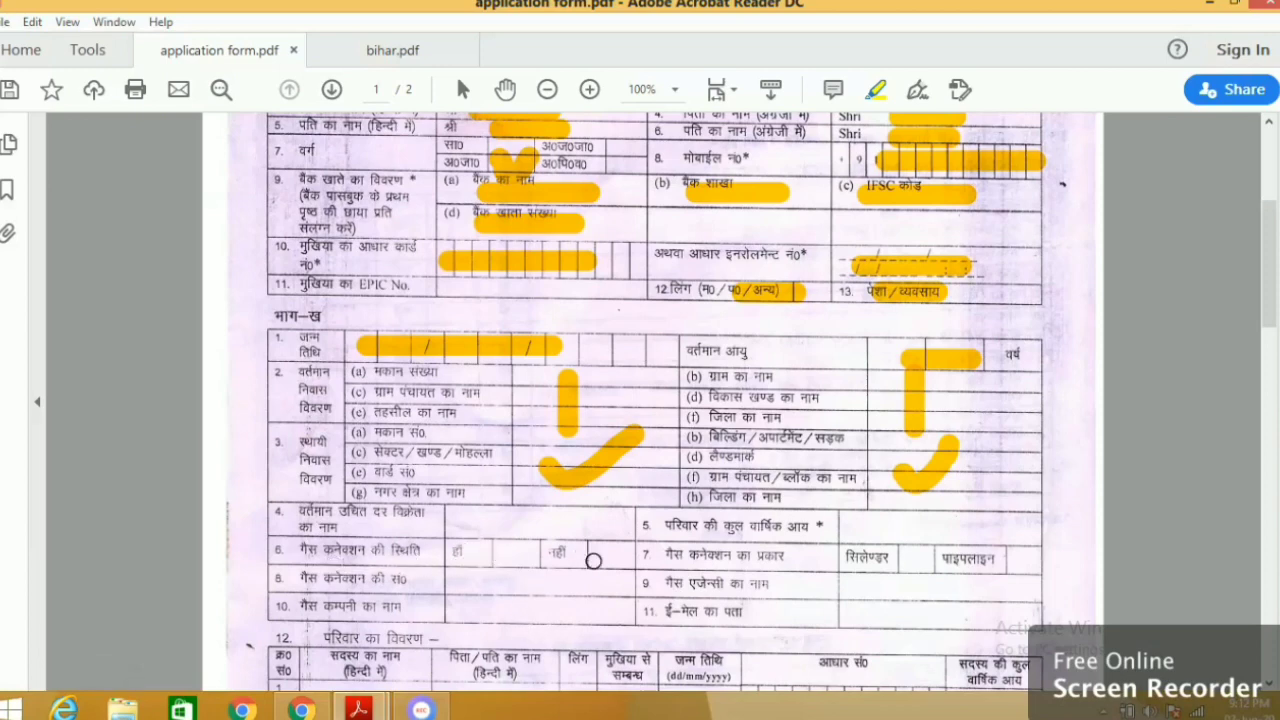
drag(462, 560, 498, 558)
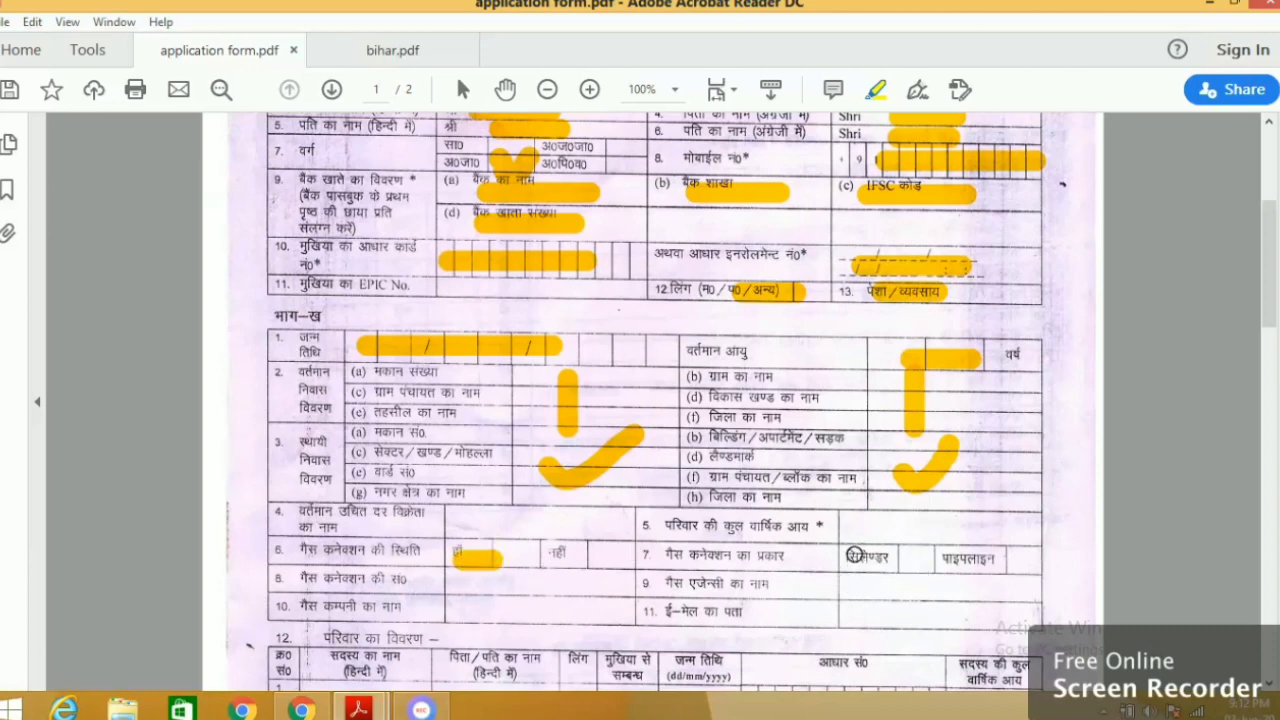
drag(855, 555, 920, 557)
scroll(762, 623, down, 1)
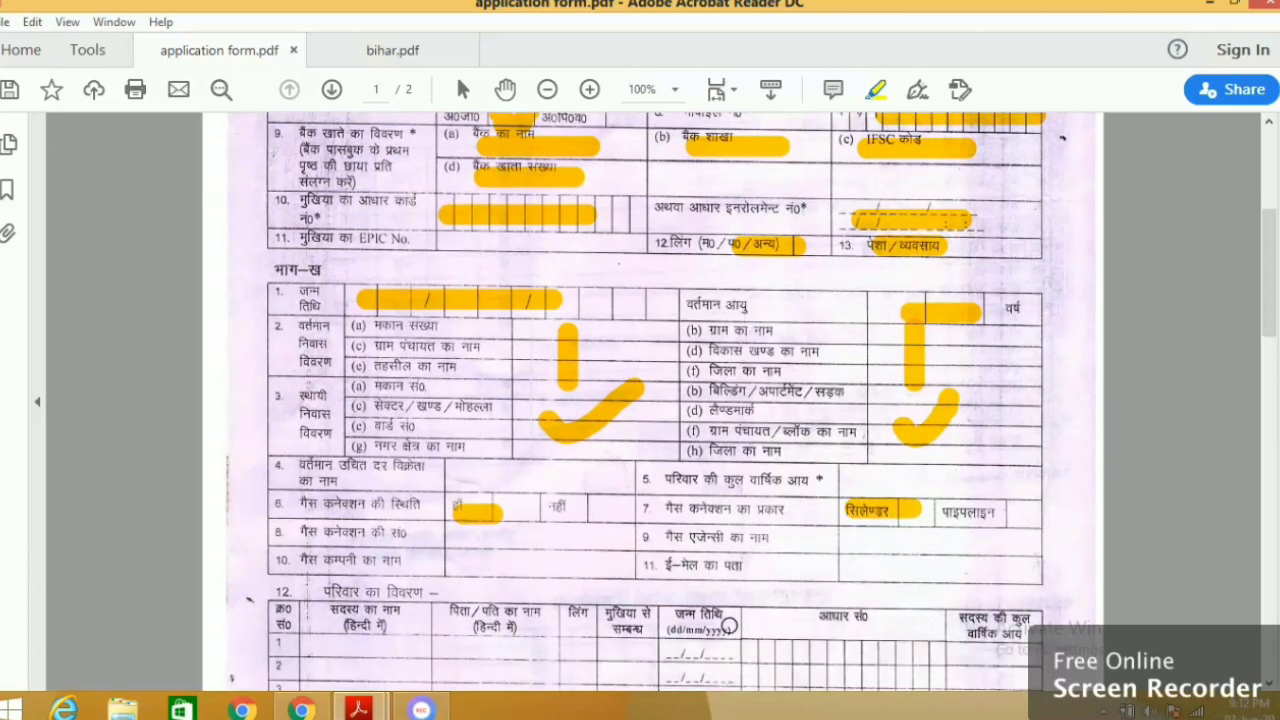
drag(462, 537, 538, 537)
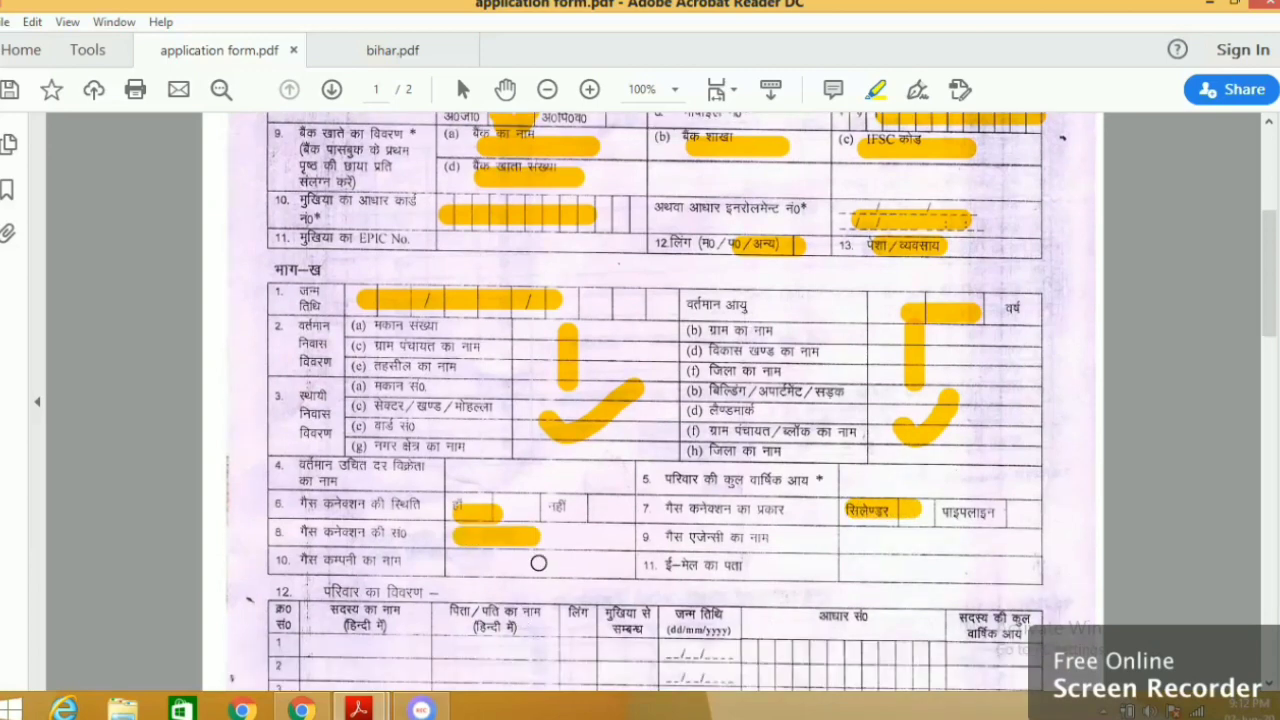
mouse_move(848, 540)
mouse_down()
mouse_move(914, 538)
mouse_move(957, 566)
mouse_move(988, 567)
mouse_up()
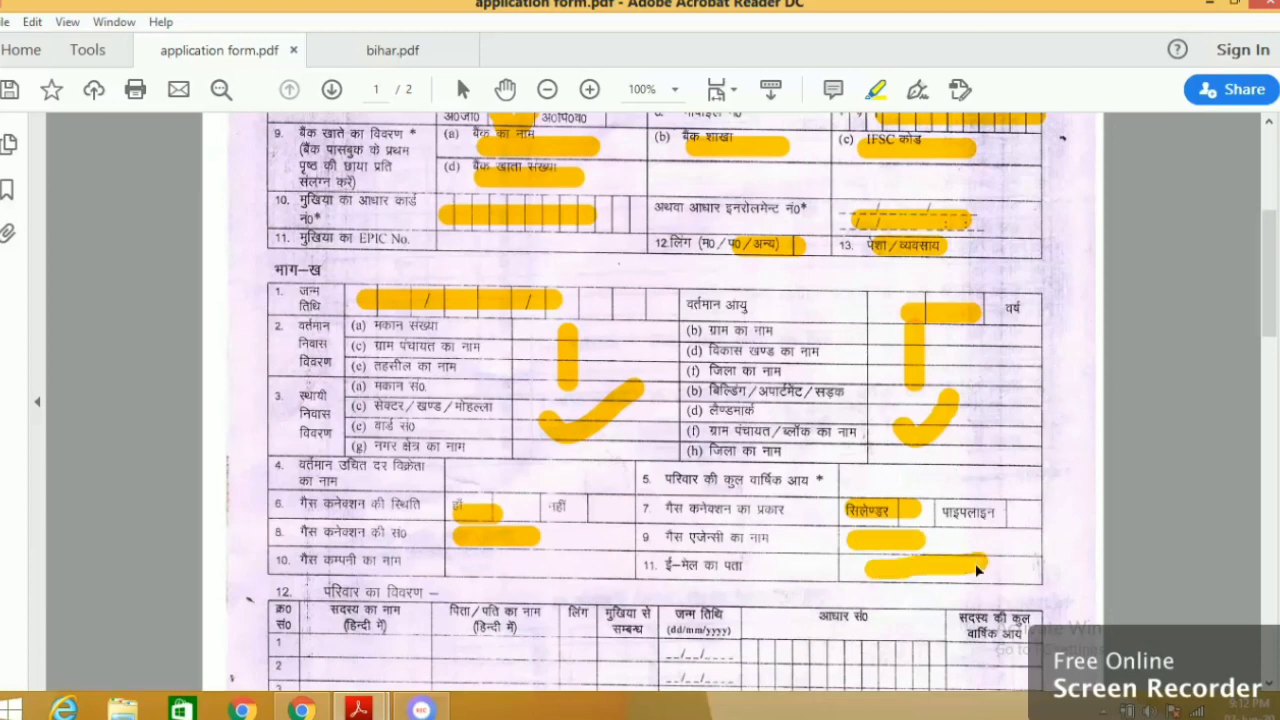
- Highlight the member name, father/husband name, gender, relation to head and date of birth cells in row 1 of the family details table
scroll(795, 591, down, 2)
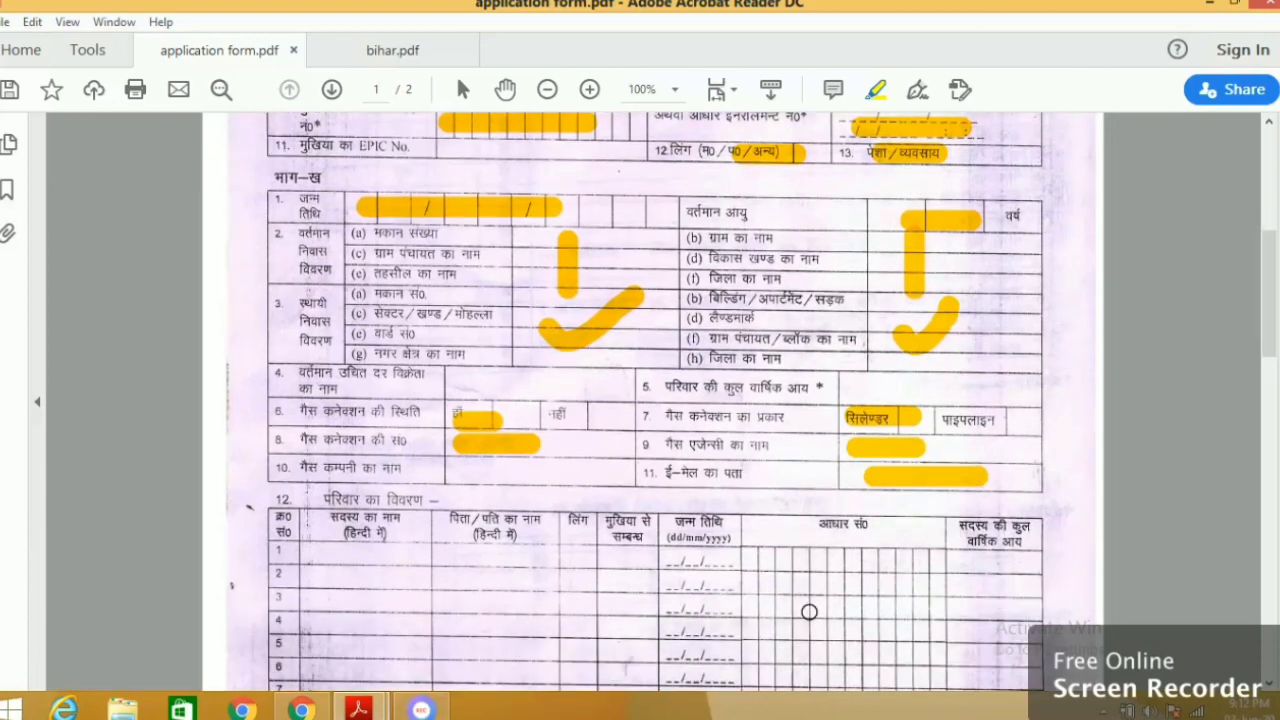
scroll(657, 591, down, 2)
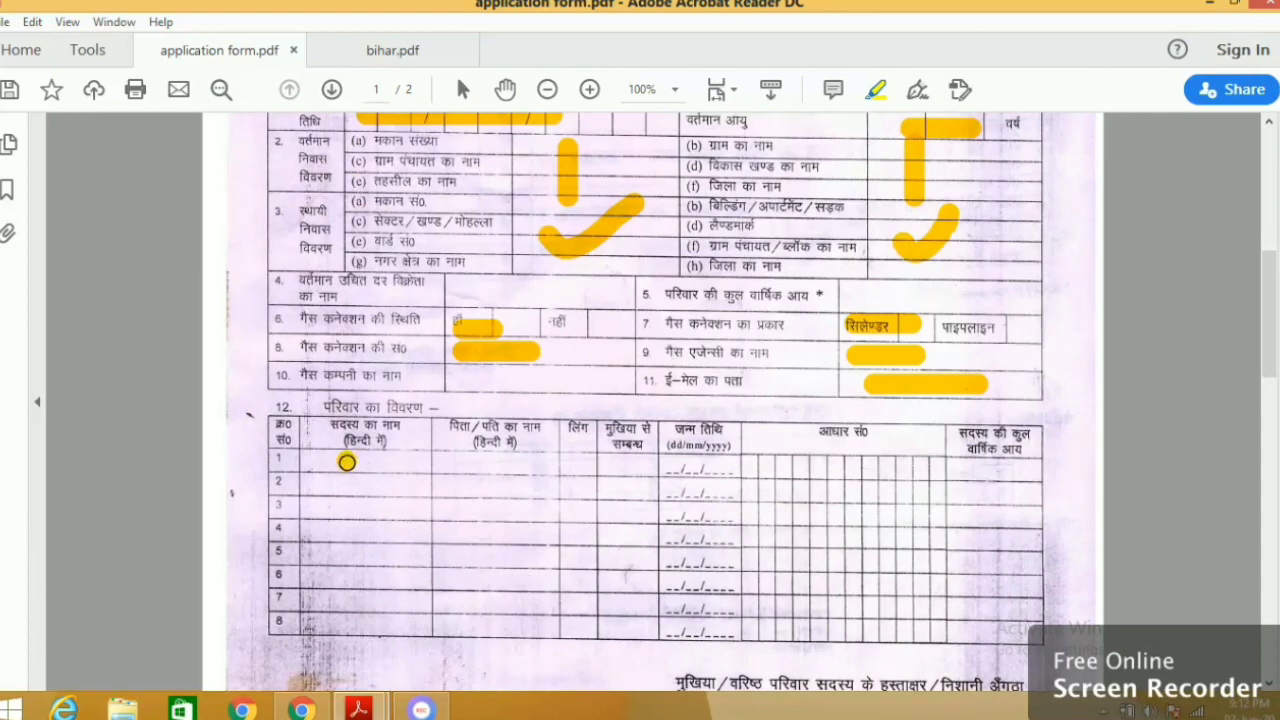
drag(346, 462, 634, 465)
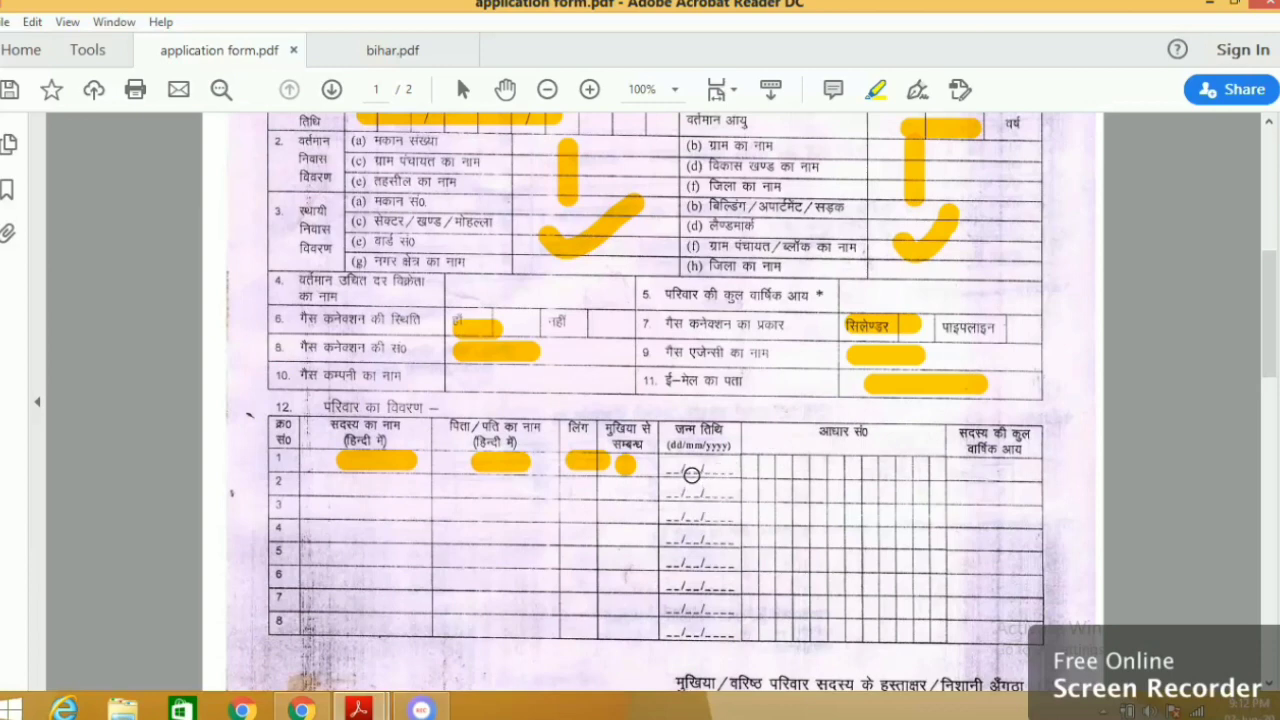
drag(675, 467, 738, 468)
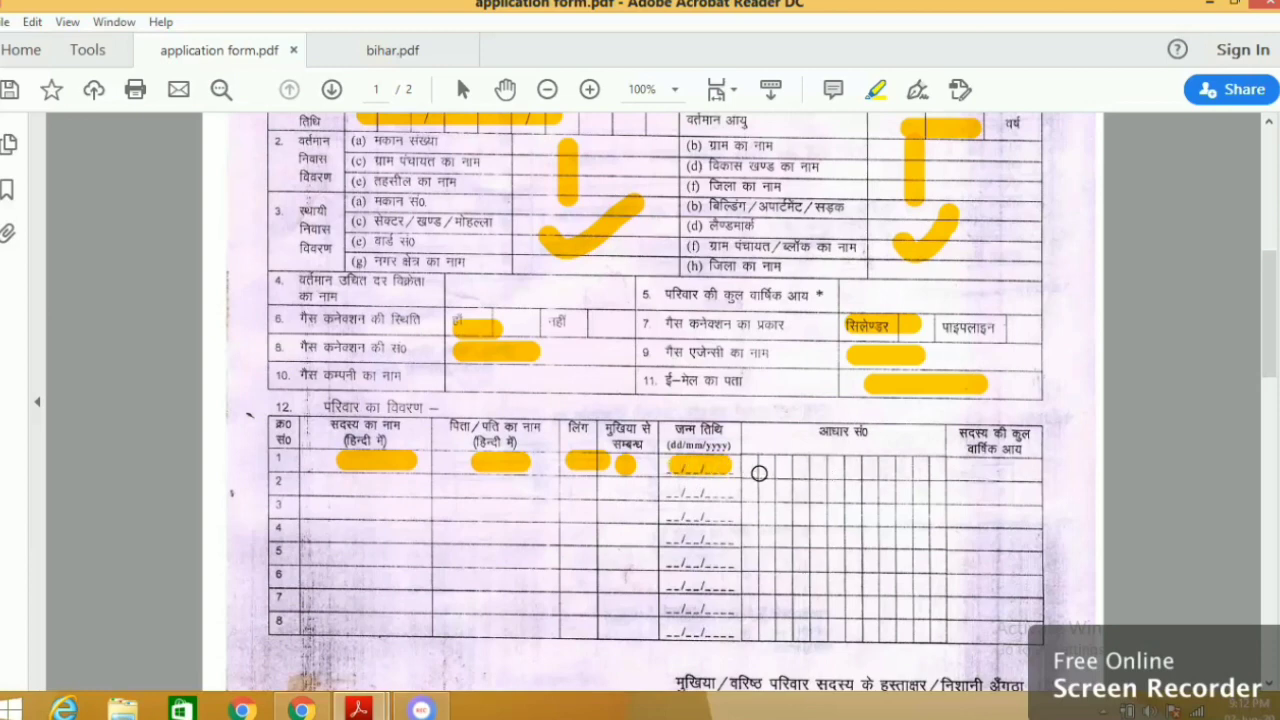
- Highlight the Aadhaar number cells in rows 1 to 4 and mark down the member's annual income column of the family table
drag(748, 466, 905, 467)
drag(772, 495, 895, 494)
drag(768, 516, 877, 515)
drag(802, 540, 848, 537)
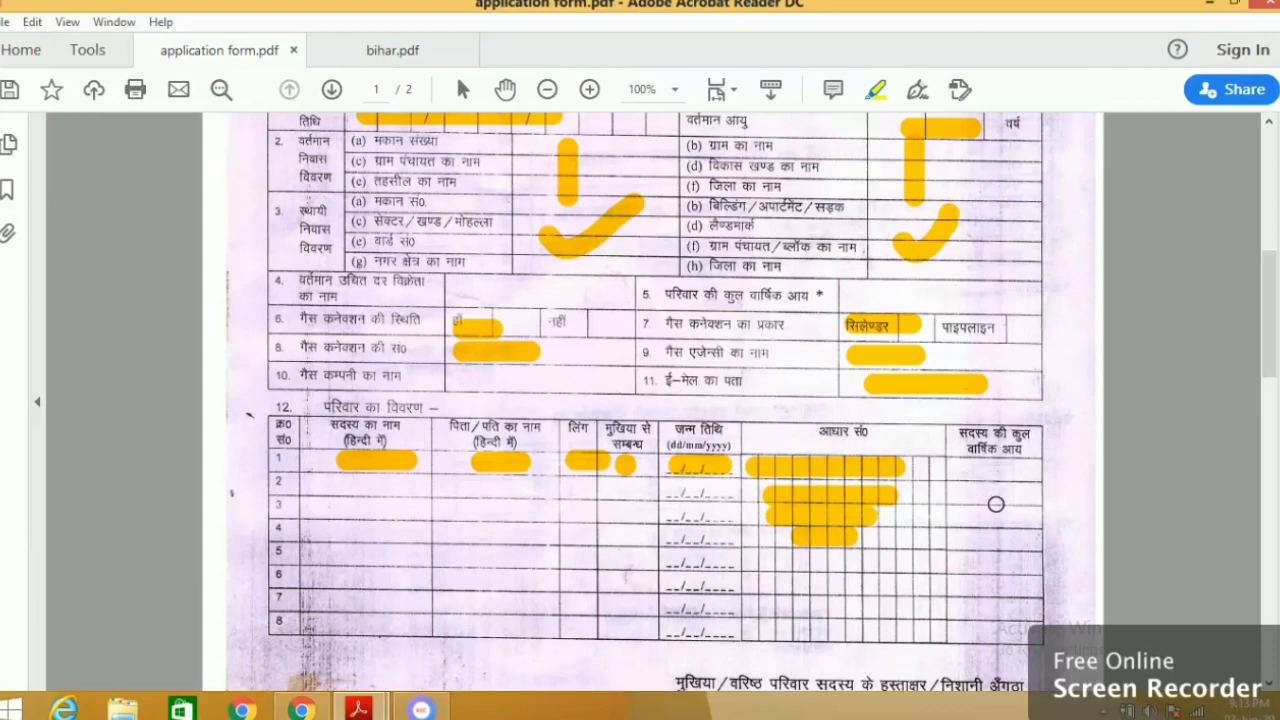
drag(997, 480, 997, 590)
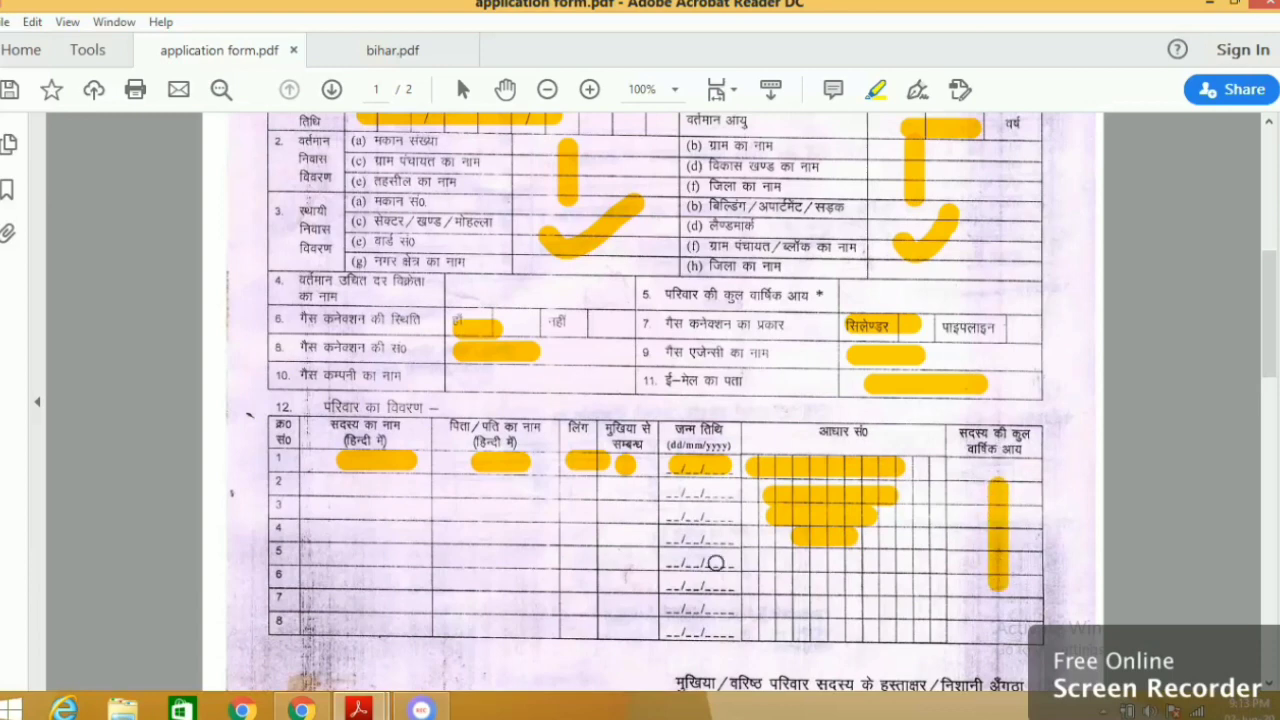
- Draw a highlighted tick mark at the head or senior family member's signature/thumb impression line below the family table
scroll(705, 565, down, 3)
scroll(697, 577, down, 3)
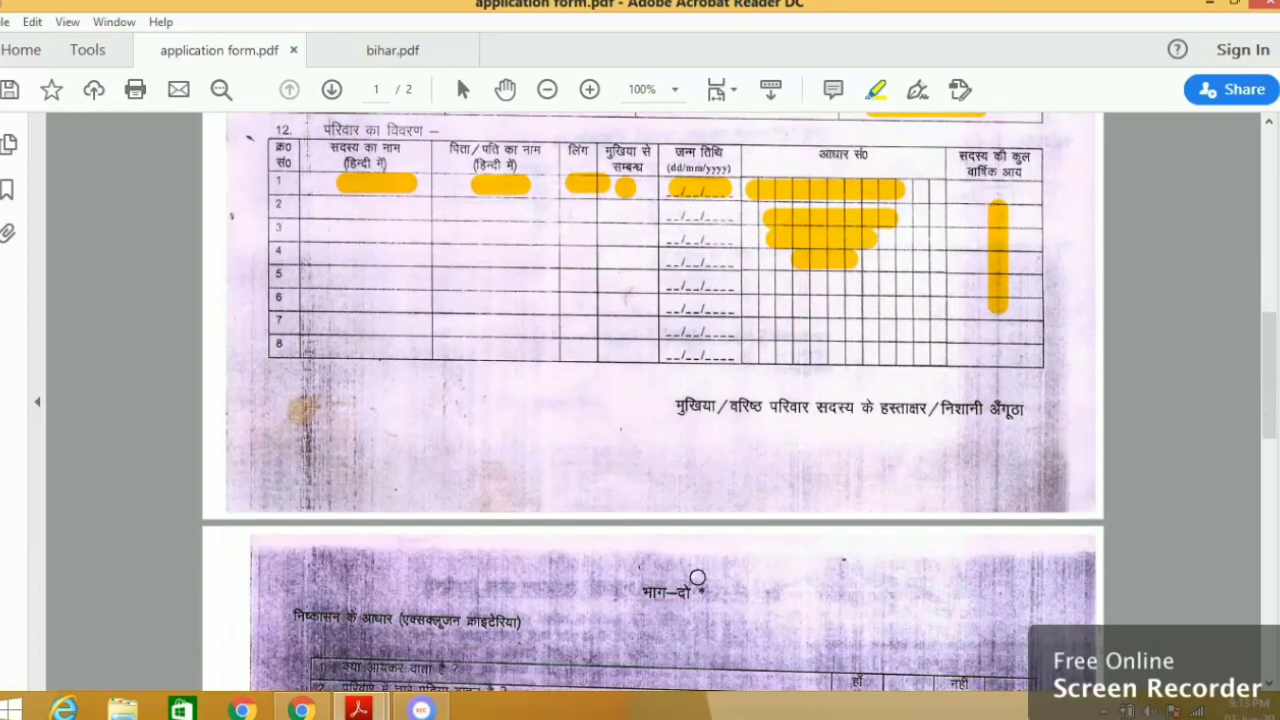
mouse_move(834, 436)
mouse_down()
mouse_move(834, 450)
mouse_move(906, 396)
mouse_up()
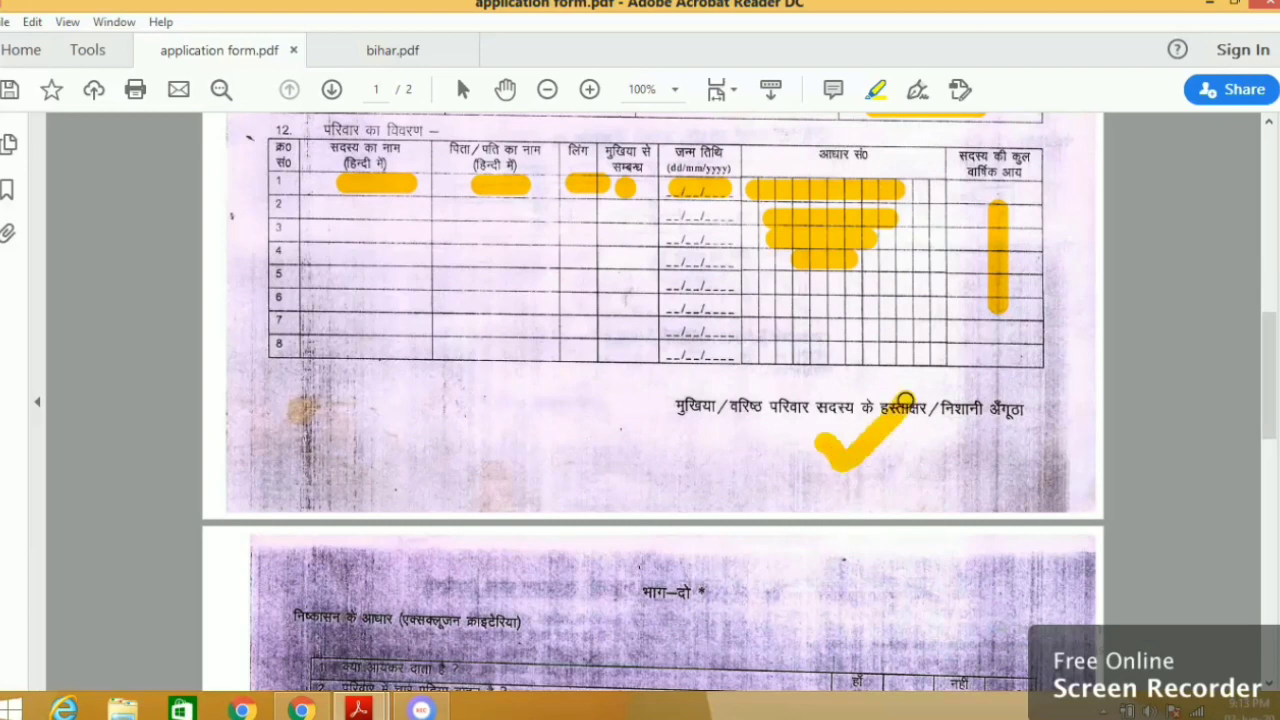
- Highlight the income tax payer, four-wheeler, tractor and harvester questions in the exclusion criteria of भाग-दो
scroll(780, 450, down, 3)
scroll(777, 453, down, 2)
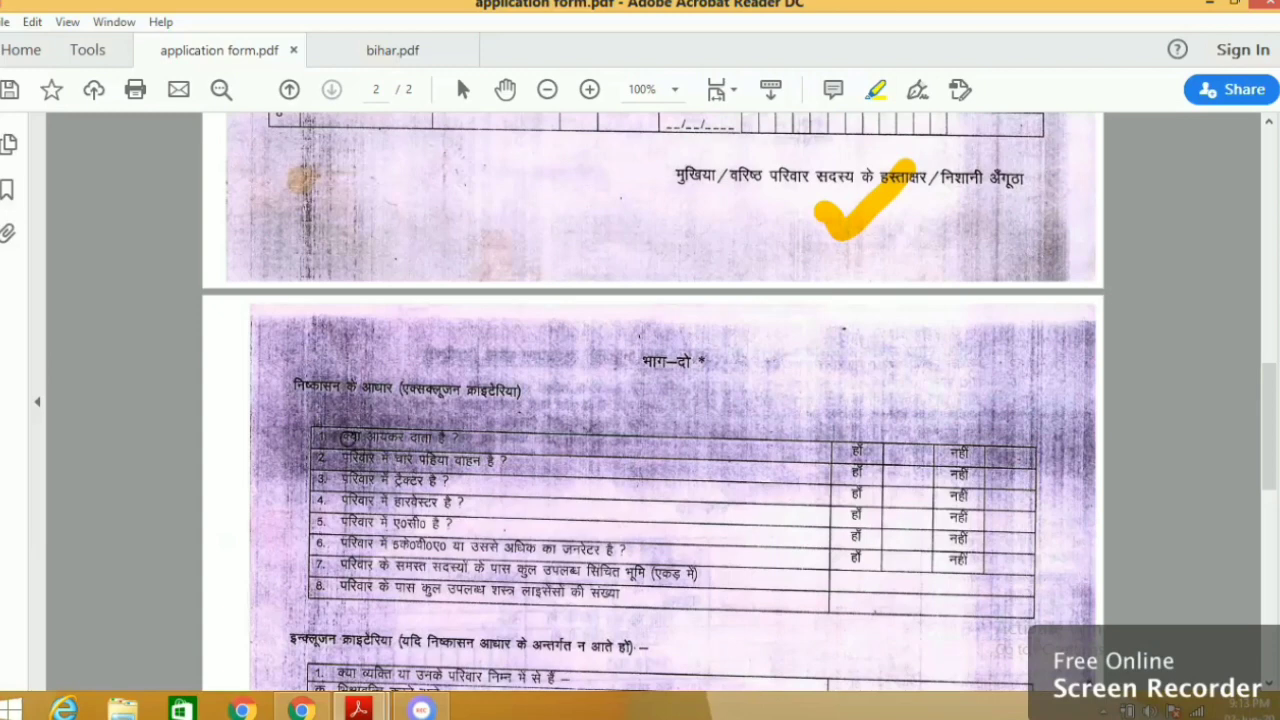
drag(348, 437, 470, 438)
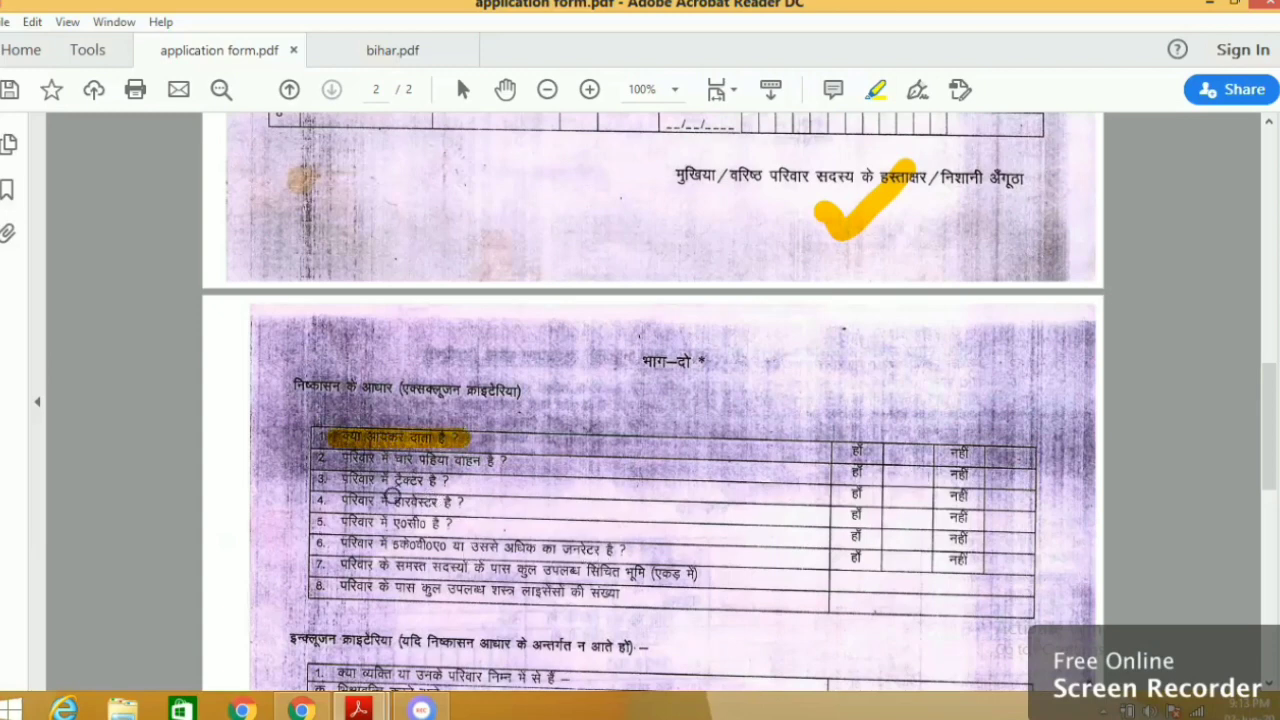
drag(373, 460, 518, 462)
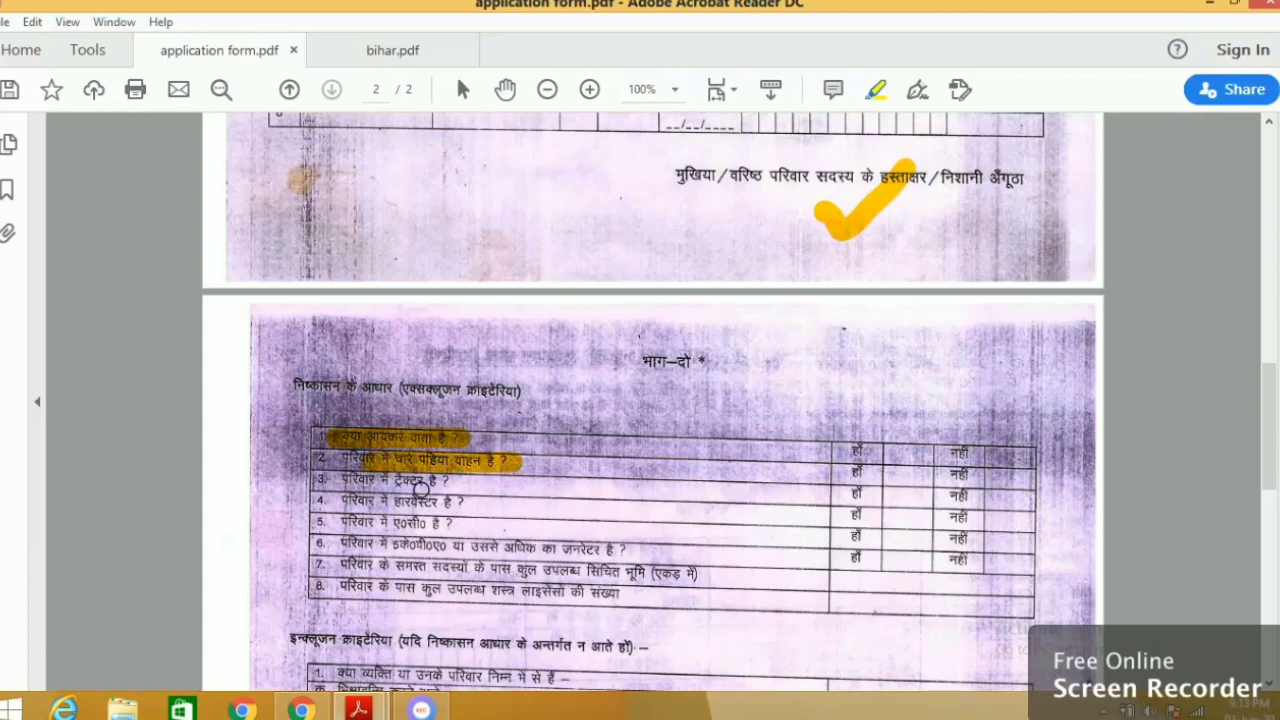
mouse_move(397, 481)
mouse_down()
mouse_move(470, 482)
mouse_move(434, 502)
mouse_move(476, 502)
mouse_up()
- Mark down the हाँ and नहीं answer boxes of the exclusion criteria and mark the answer cells of rows 7 and 8
drag(912, 456, 912, 565)
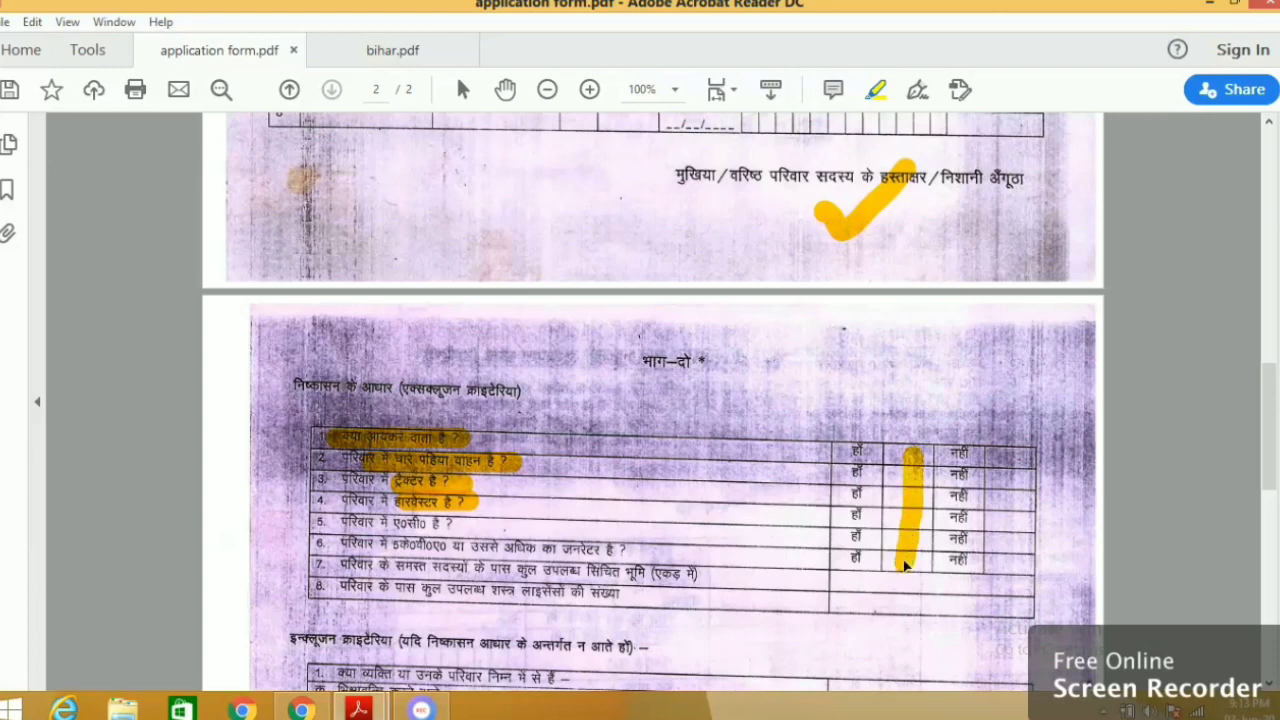
drag(998, 462, 999, 560)
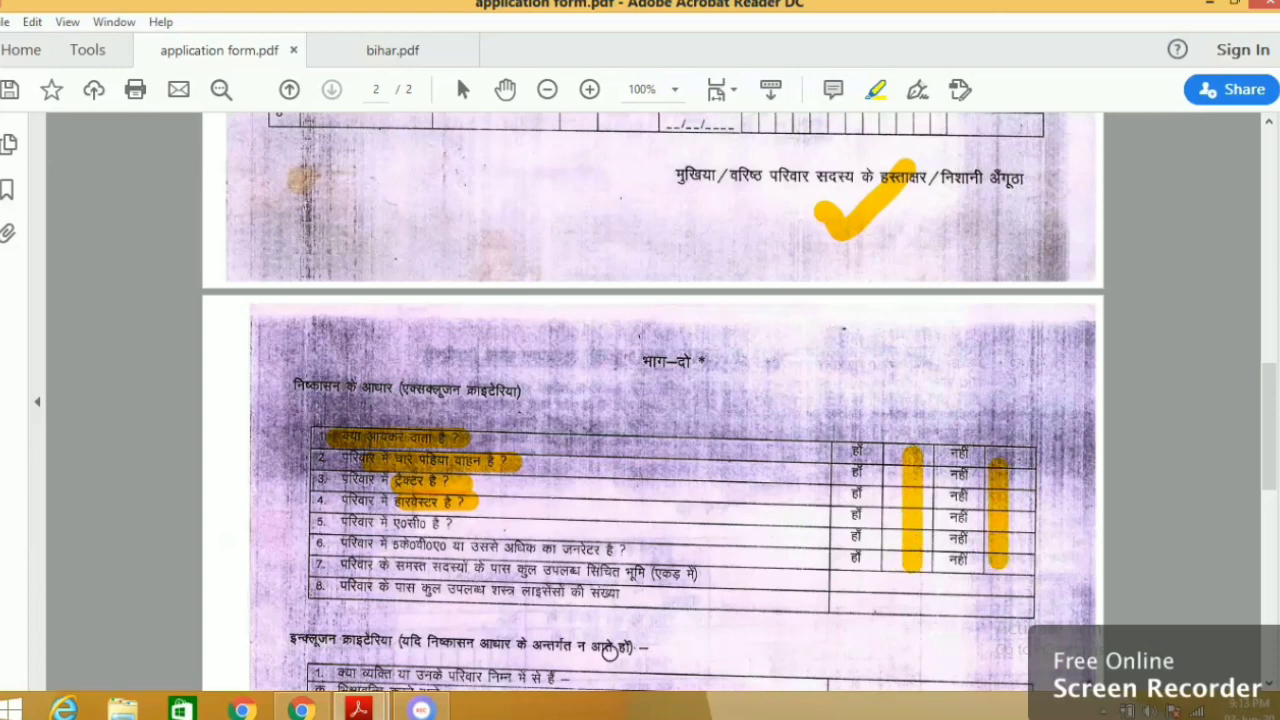
scroll(568, 548, down, 1)
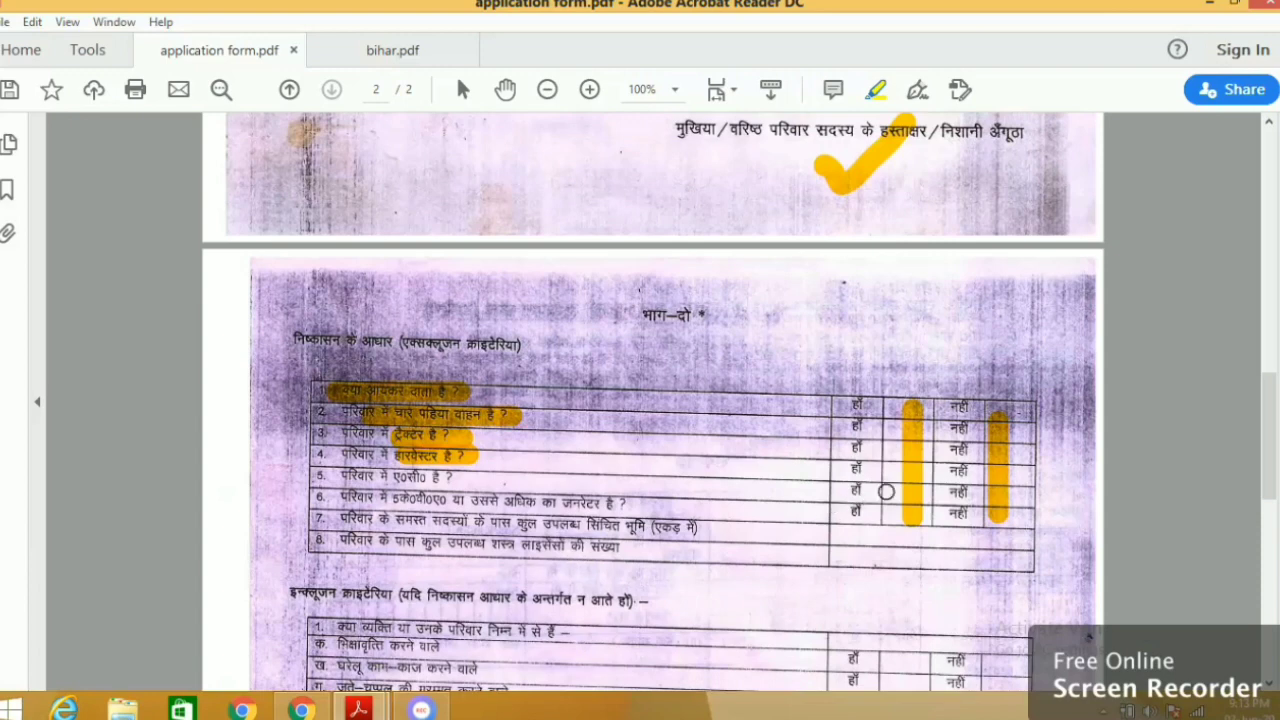
click(906, 525)
mouse_move(870, 527)
mouse_down()
mouse_move(872, 565)
mouse_move(938, 562)
mouse_up()
- Draw highlight strokes down the inclusion criteria questions and along their नहीं and lower हाँ answer boxes
scroll(729, 600, down, 4)
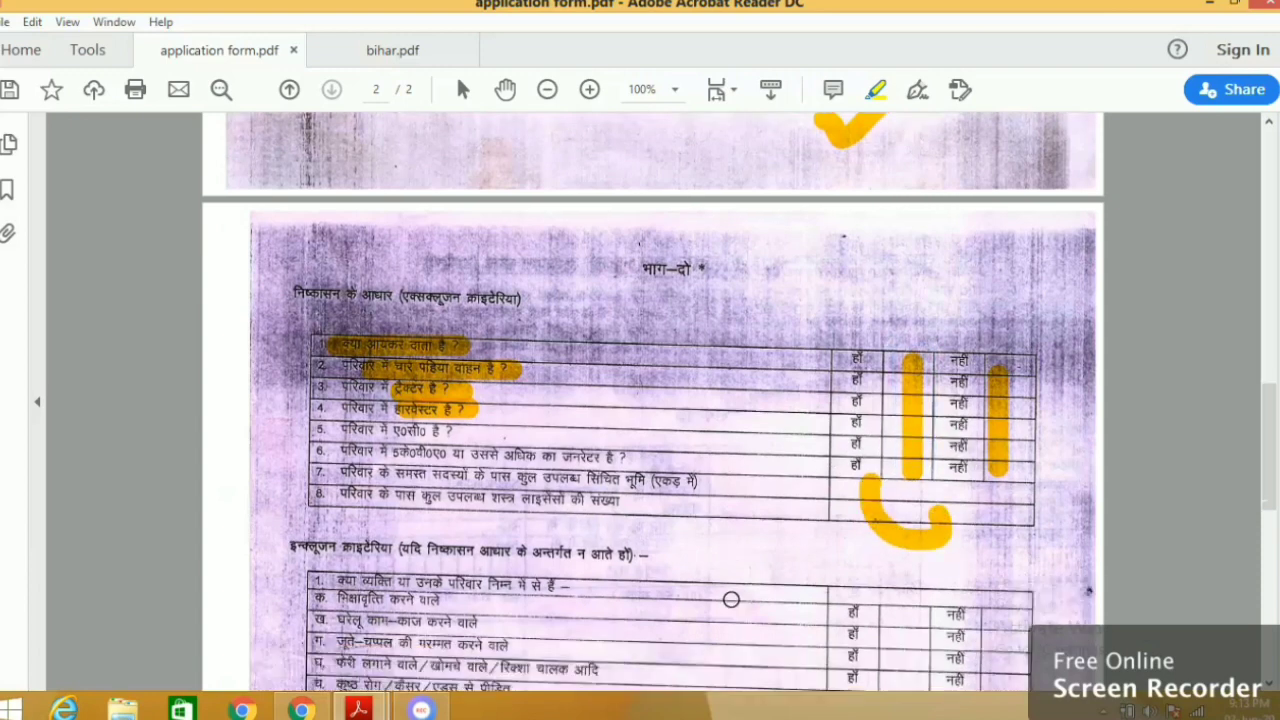
scroll(725, 609, down, 2)
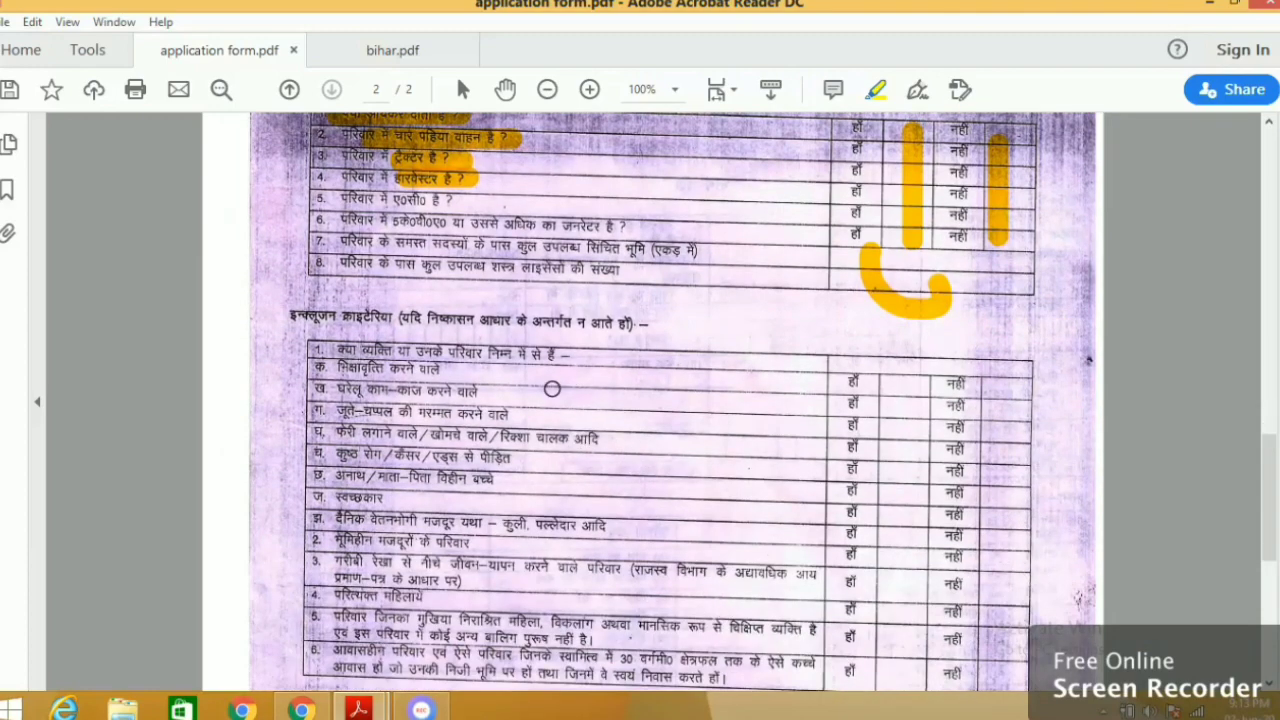
drag(557, 370, 582, 568)
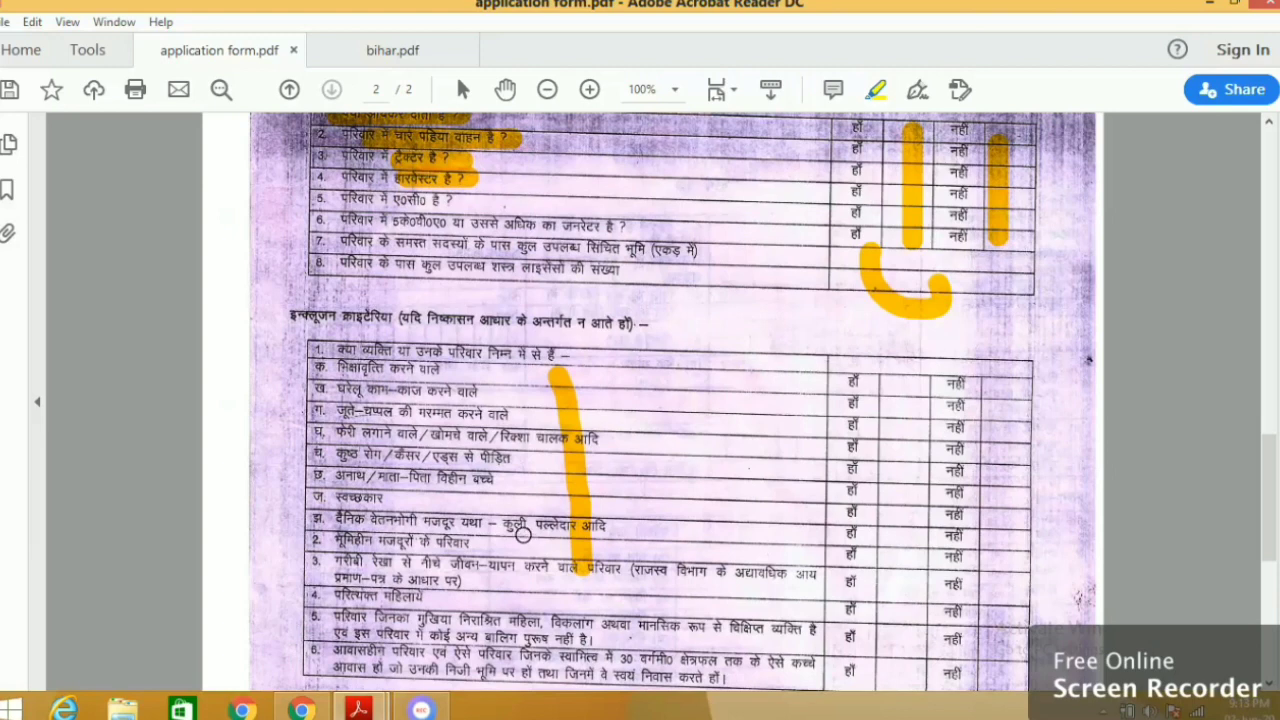
mouse_move(662, 394)
mouse_down()
mouse_move(666, 545)
mouse_move(687, 606)
mouse_up()
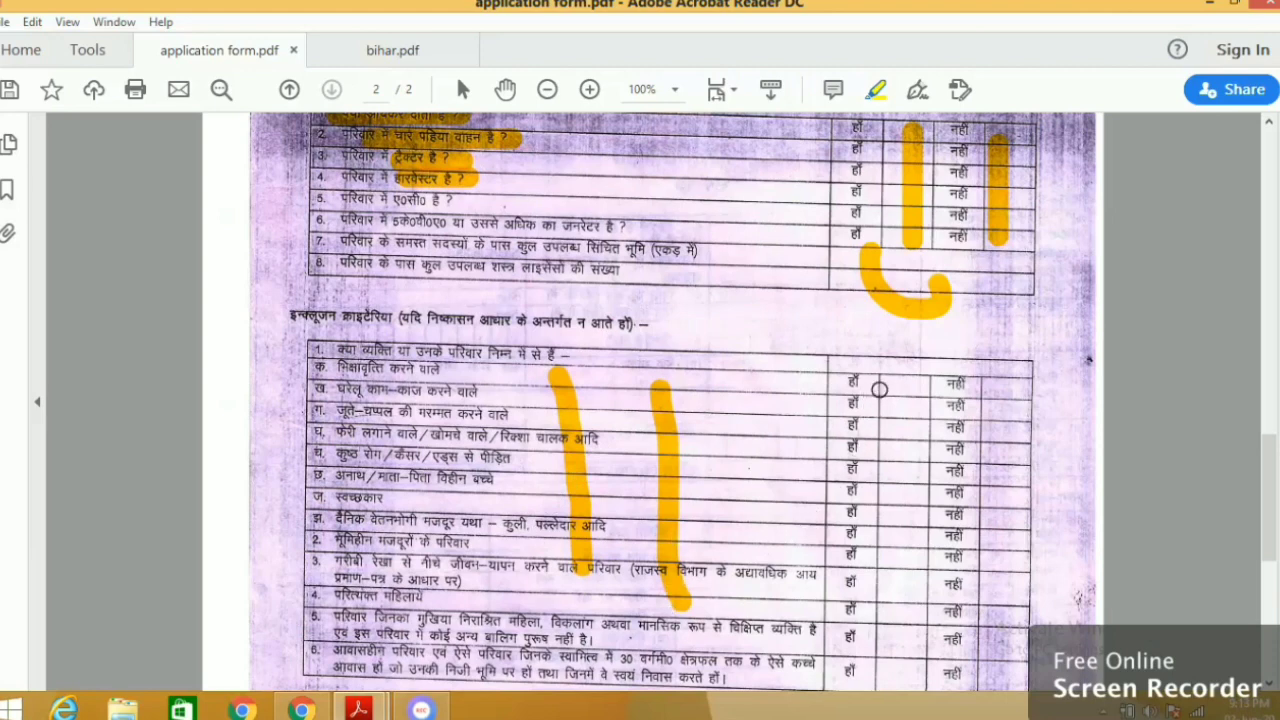
drag(1000, 386, 1005, 580)
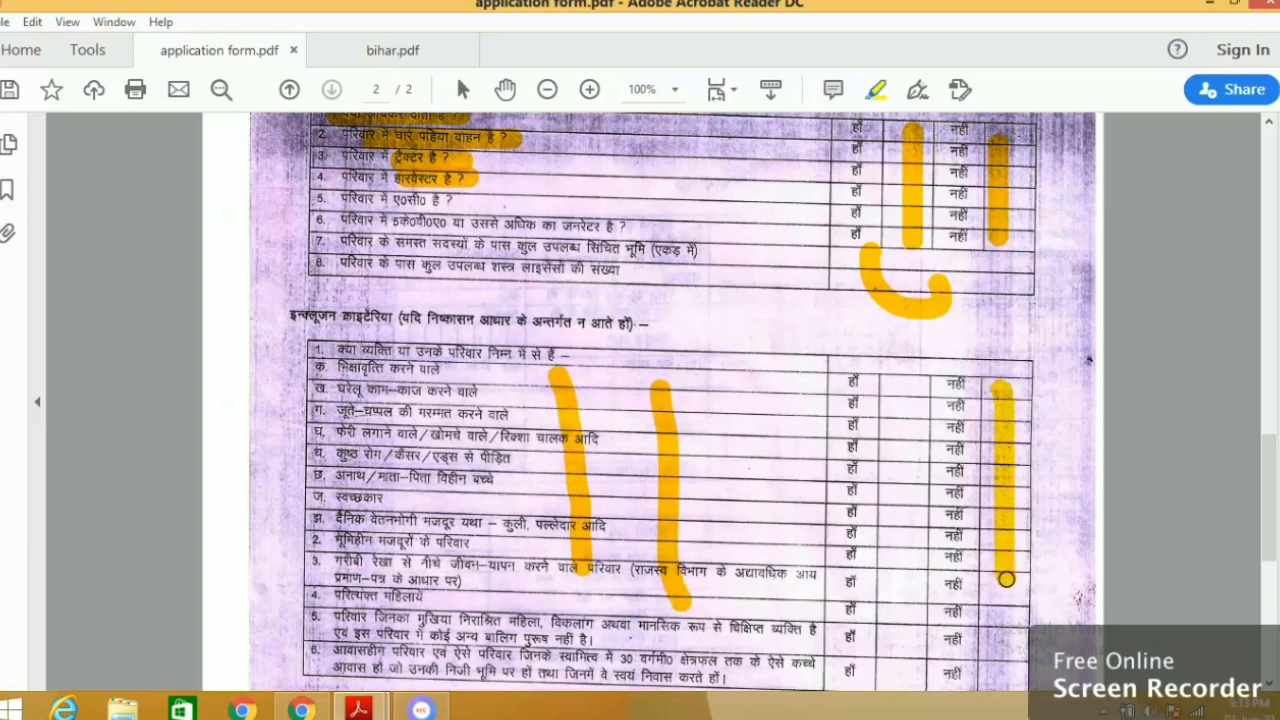
drag(917, 520, 913, 620)
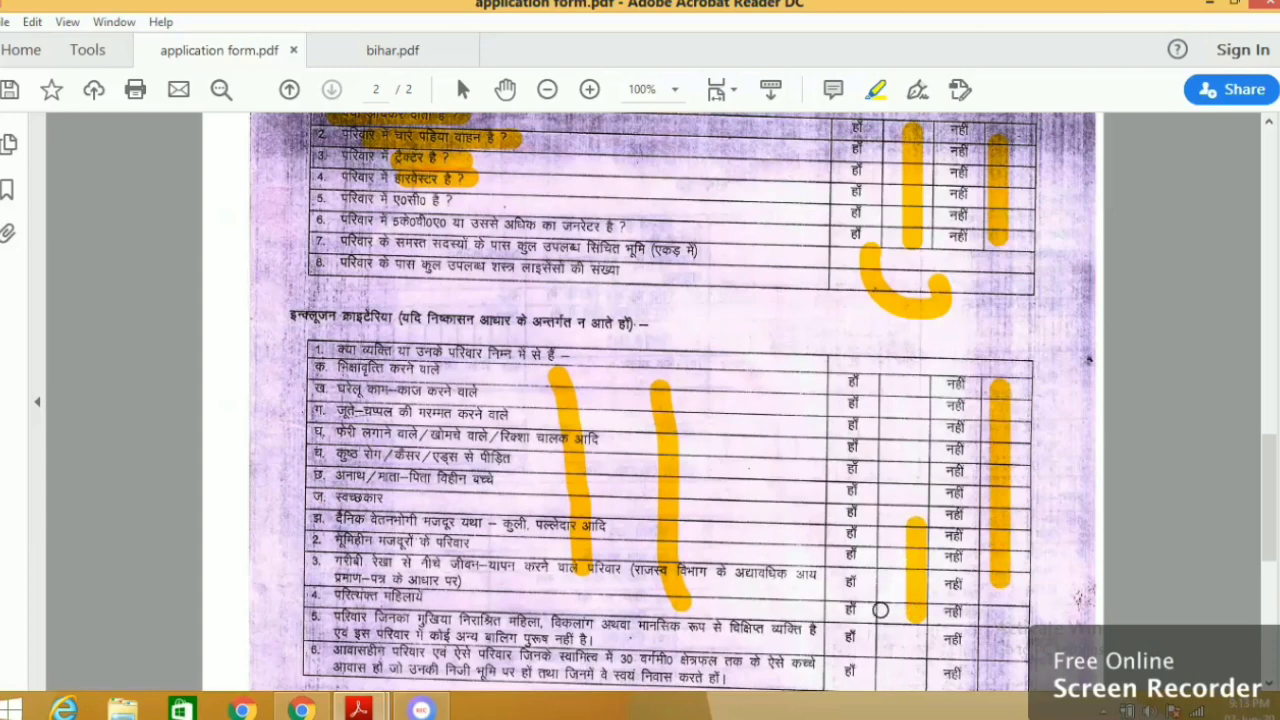
- Highlight the हाँ boxes for the items in the चेक लिस्ट section on page 2
scroll(877, 606, down, 6)
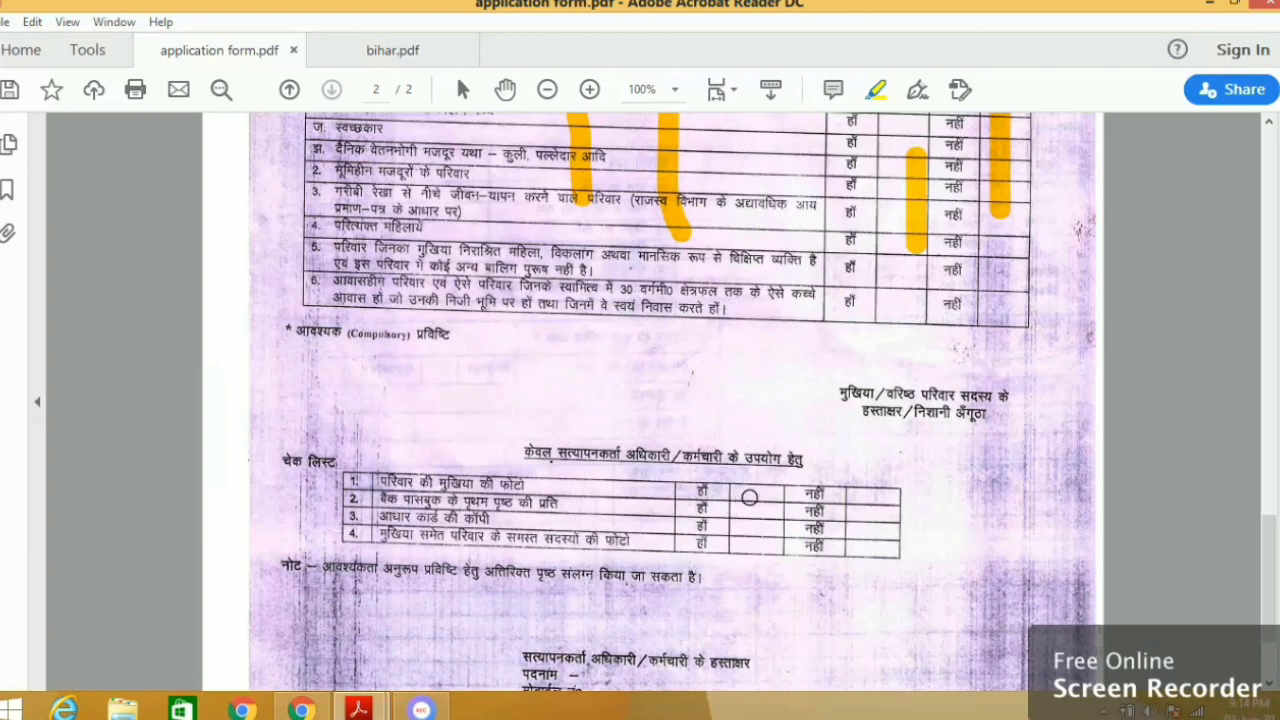
drag(754, 493, 764, 546)
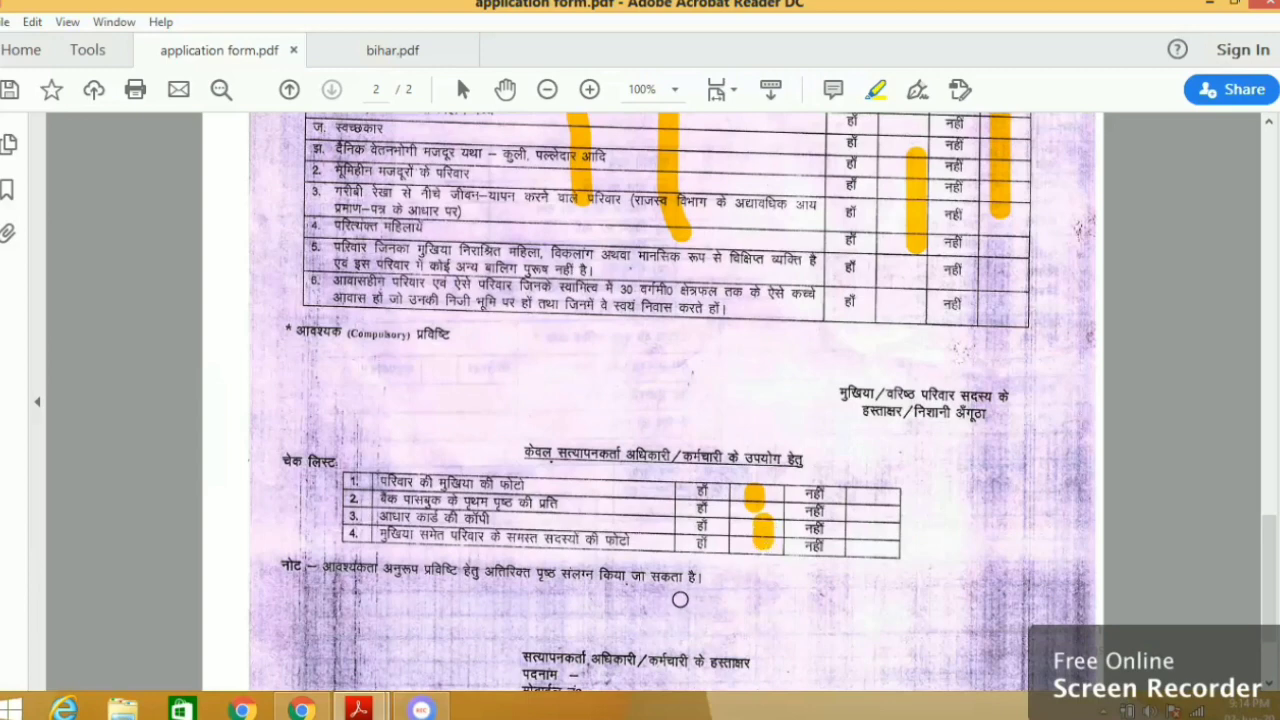
scroll(815, 563, down, 3)
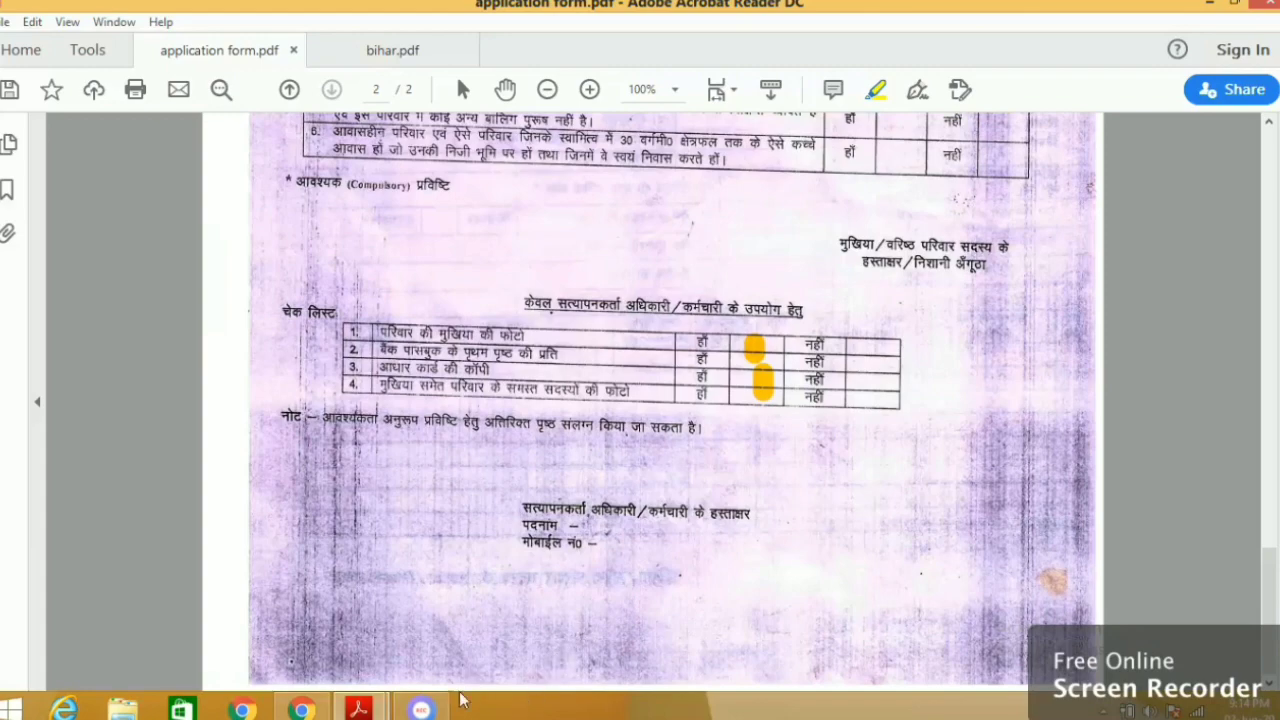
- Switch to bihar.pdf and look through the blank new ration card application form down to page 3
mouse_move(380, 706)
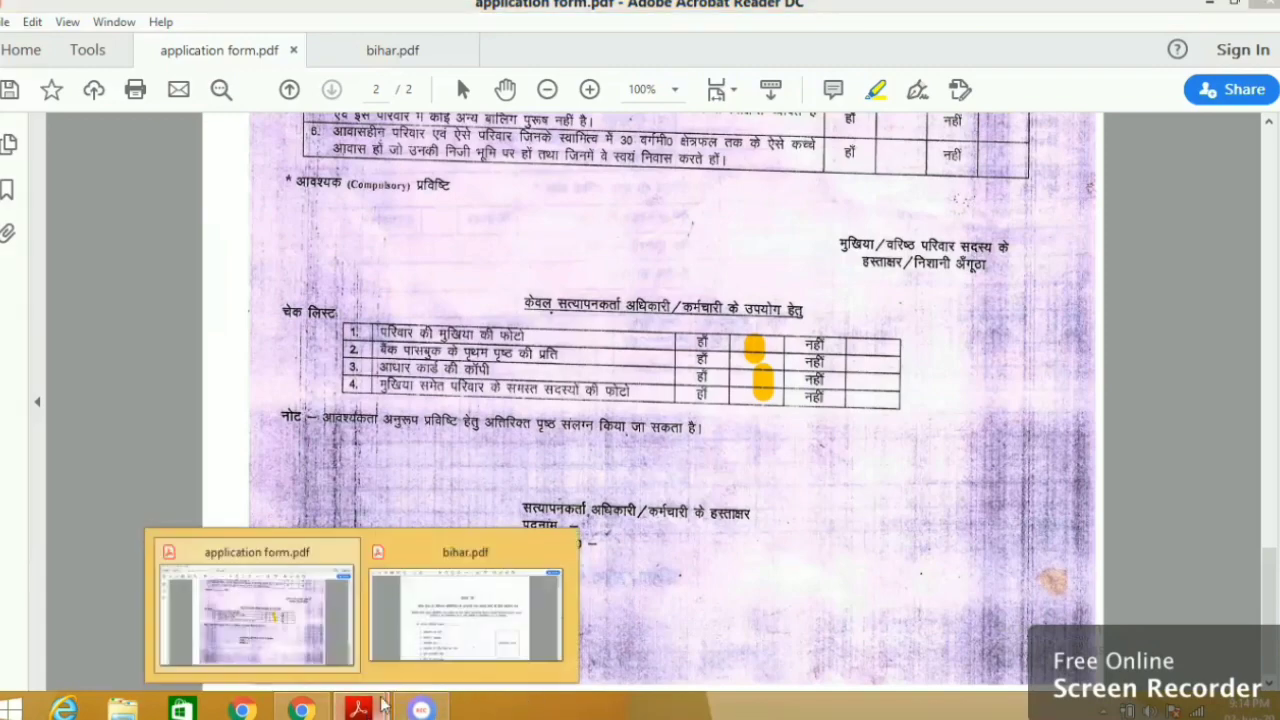
click(424, 630)
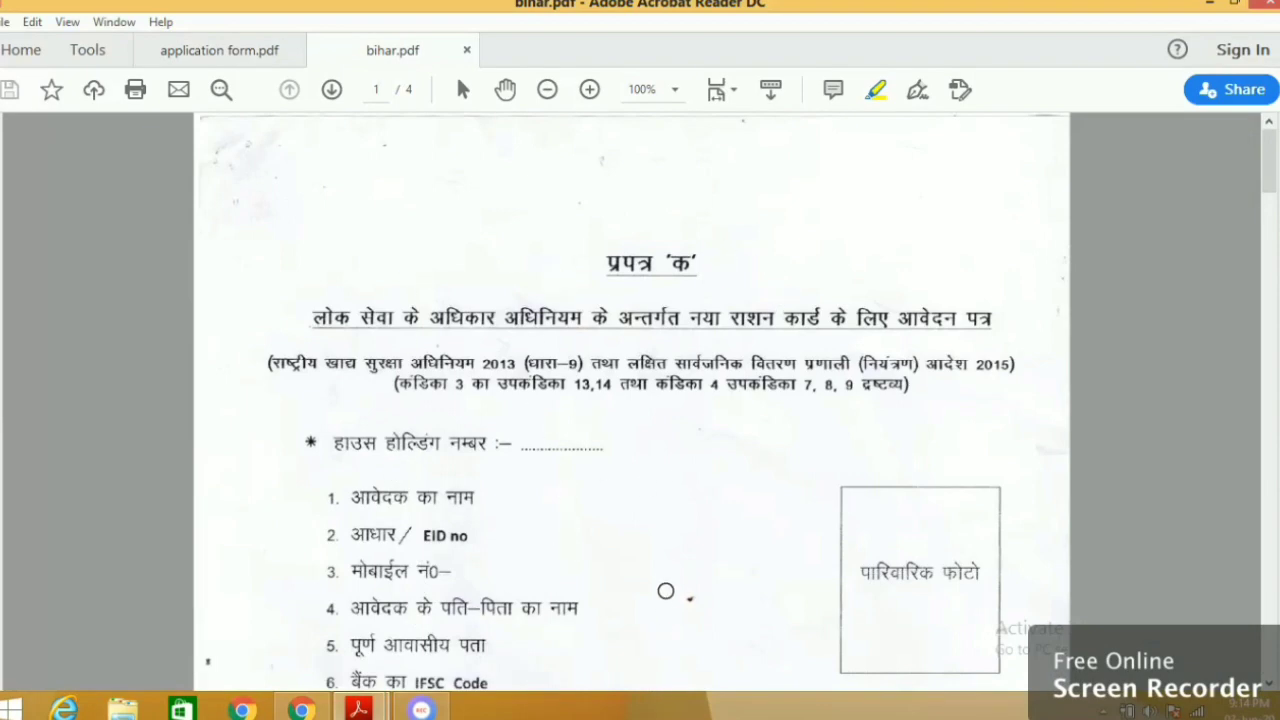
scroll(666, 591, down, 10)
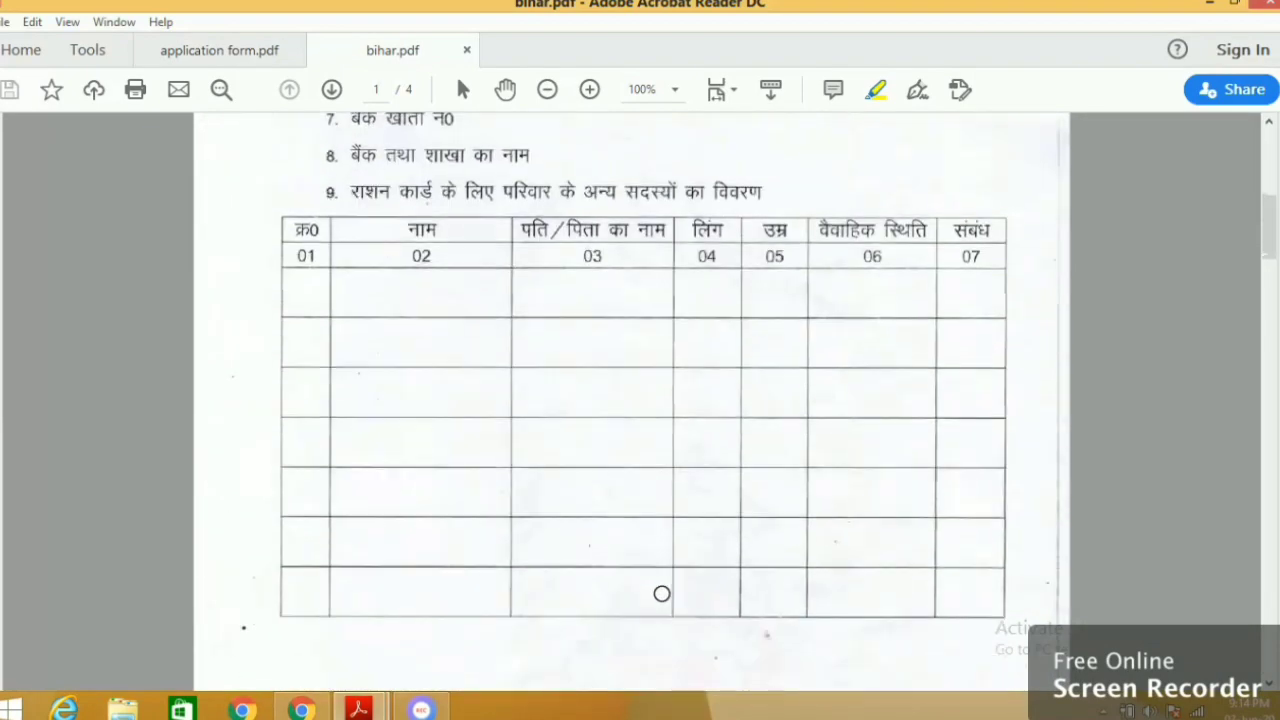
scroll(661, 594, down, 5)
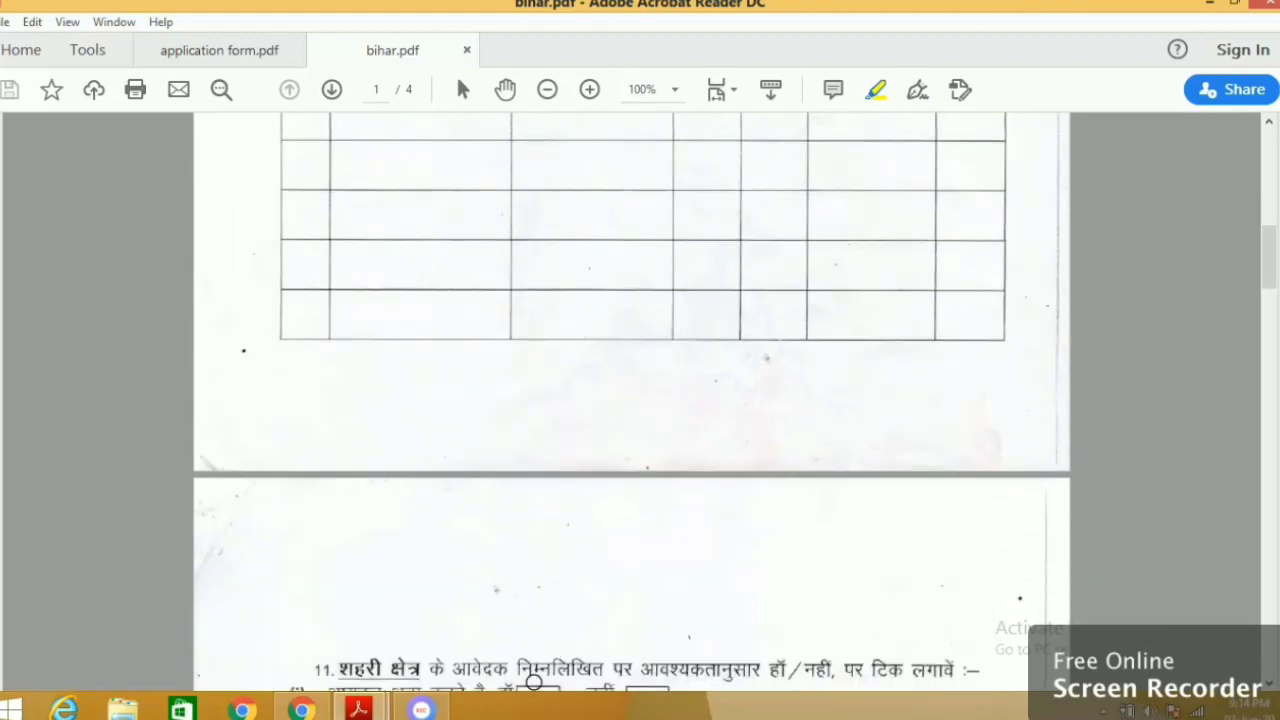
scroll(430, 531, down, 11)
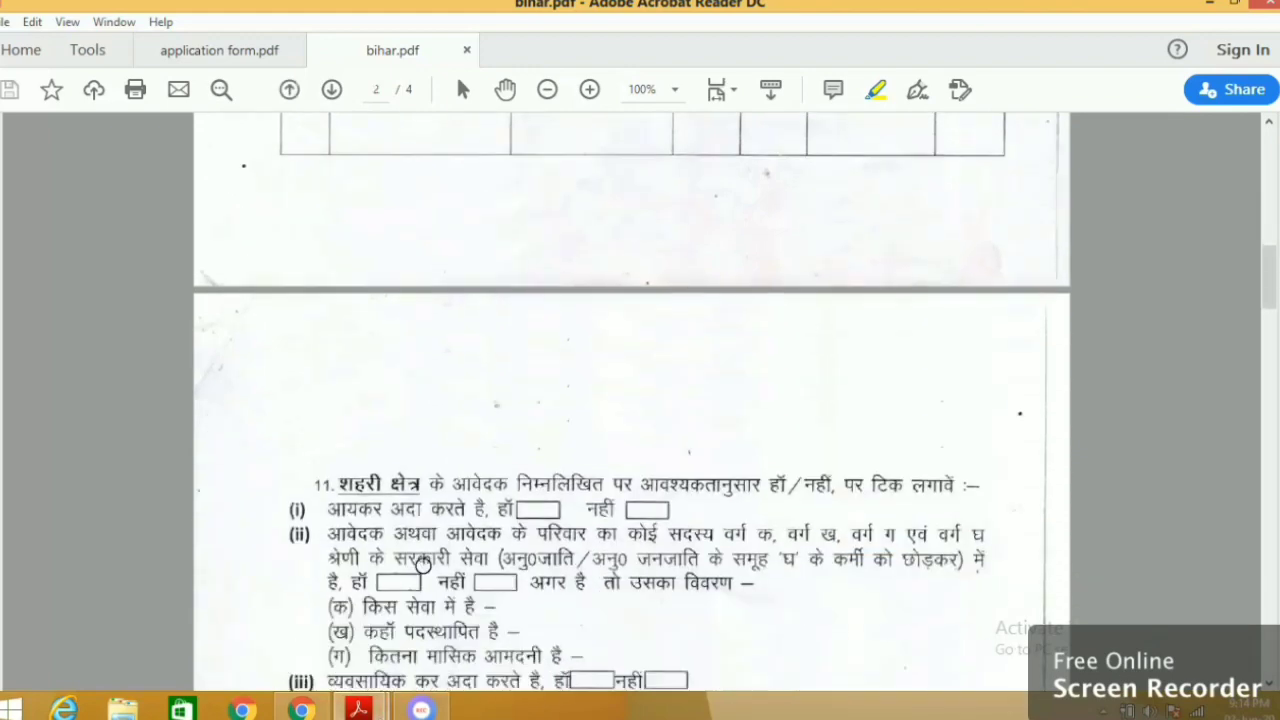
scroll(501, 587, down, 20)
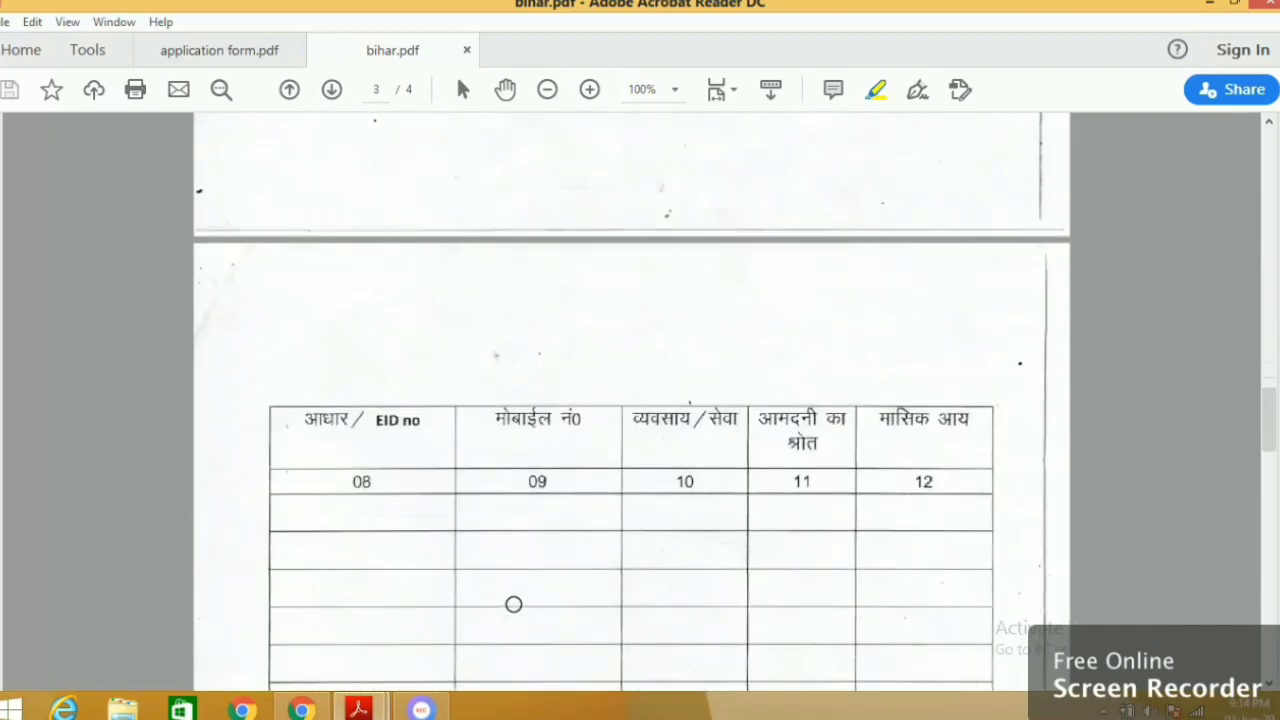
- Switch to the epds.bihar.gov.in tab in Chrome, open the RCMS report and show the ration card counts for all districts
click(302, 709)
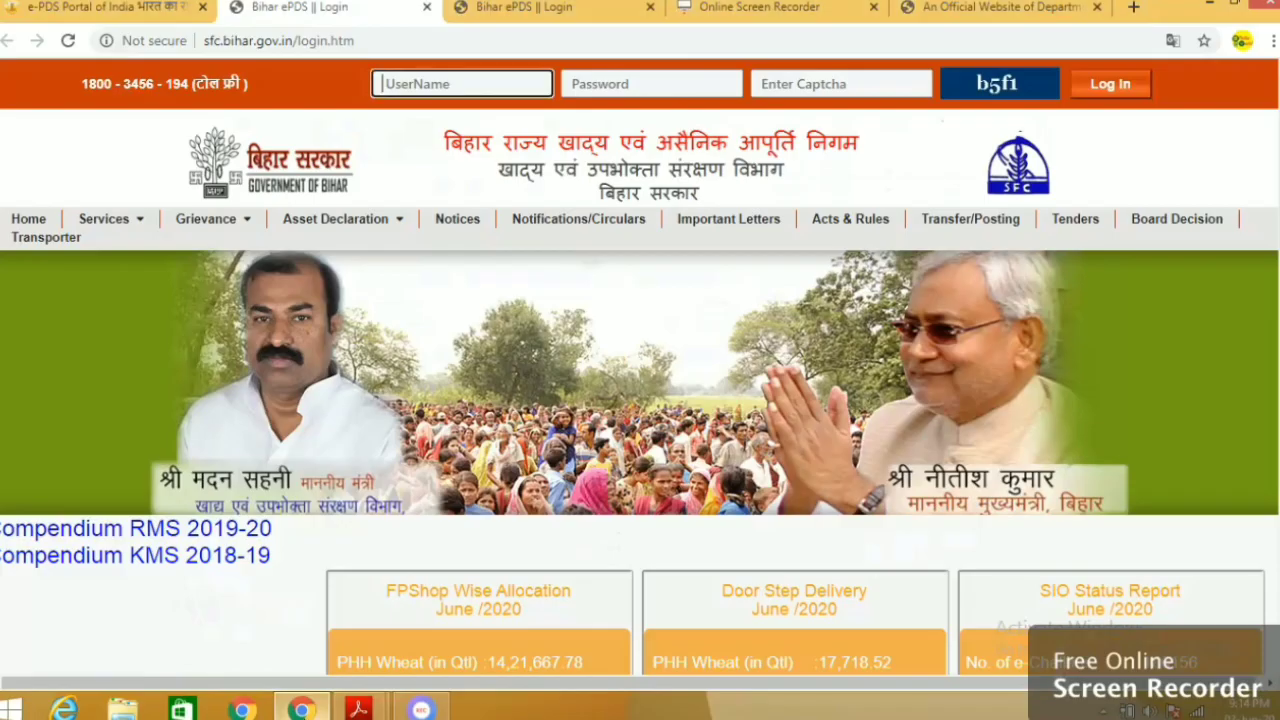
click(302, 709)
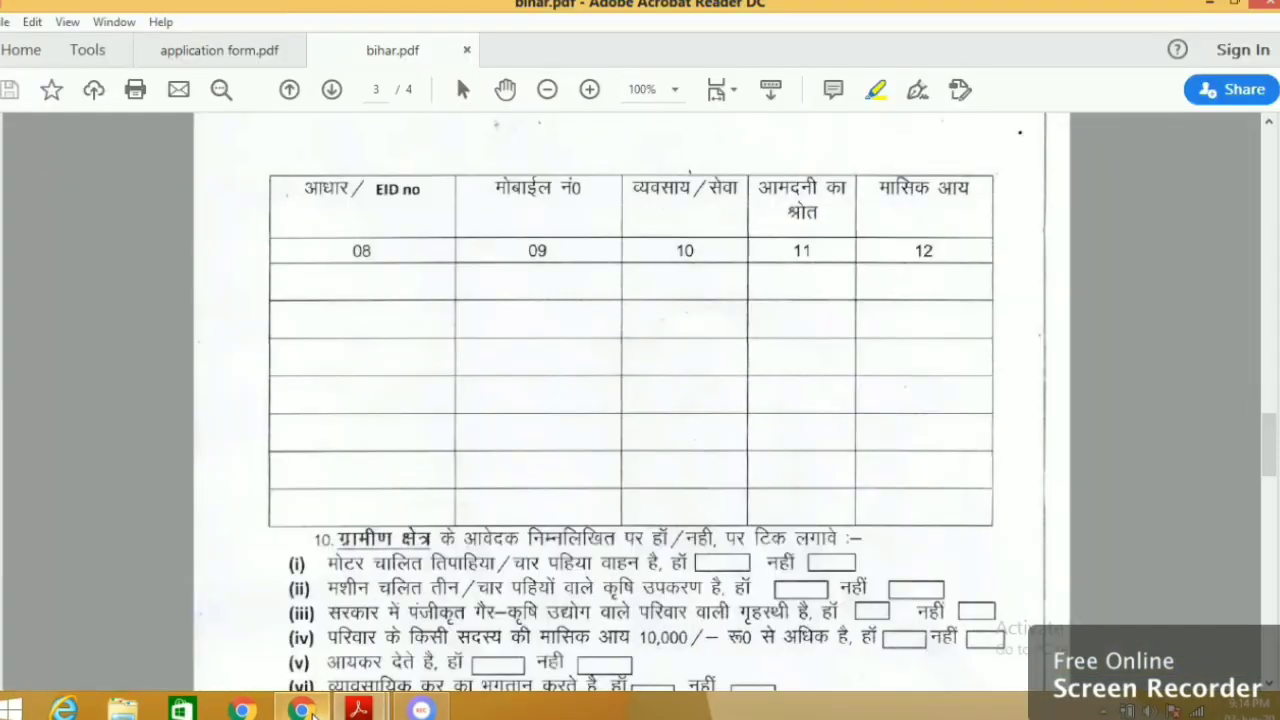
click(302, 709)
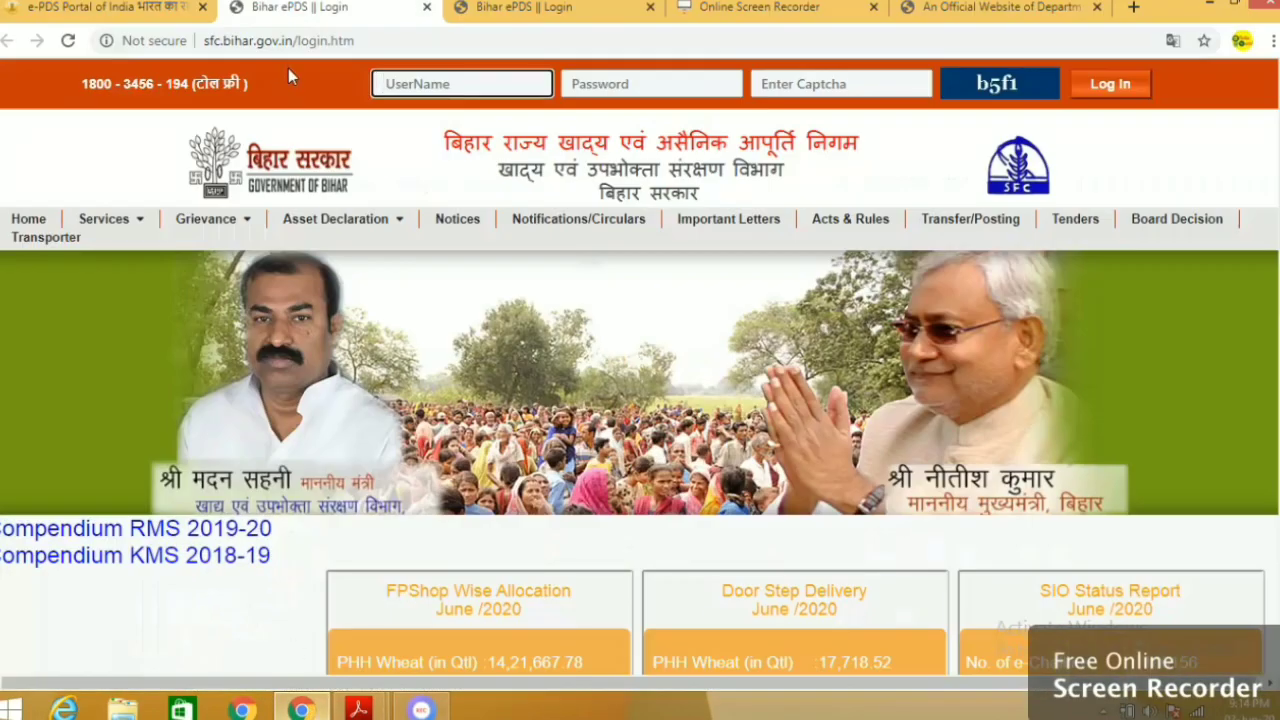
click(568, 7)
click(995, 7)
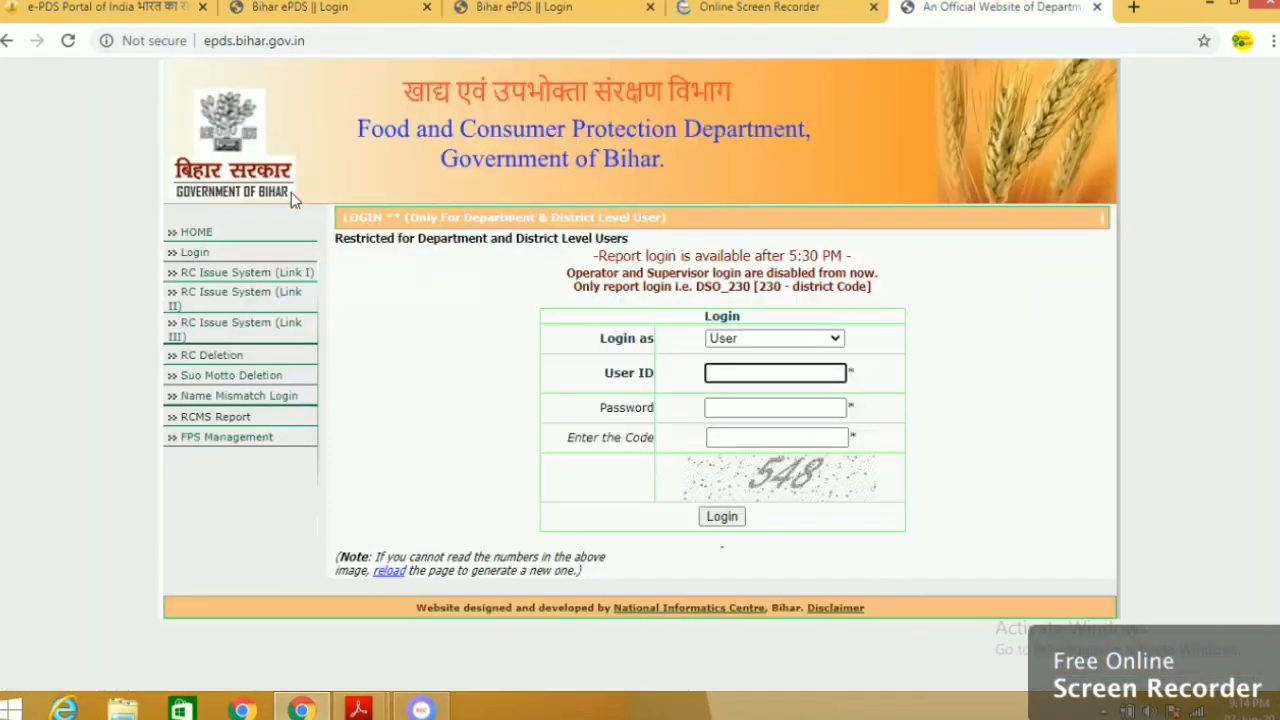
click(238, 419)
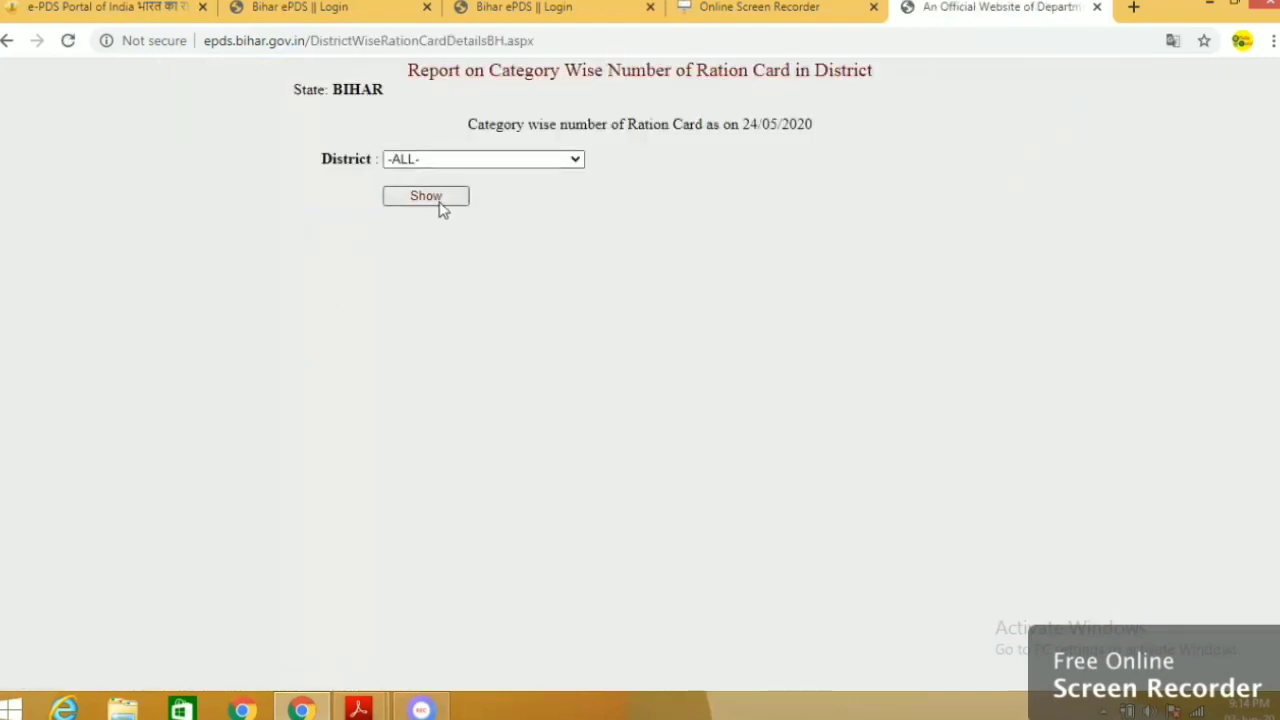
click(437, 201)
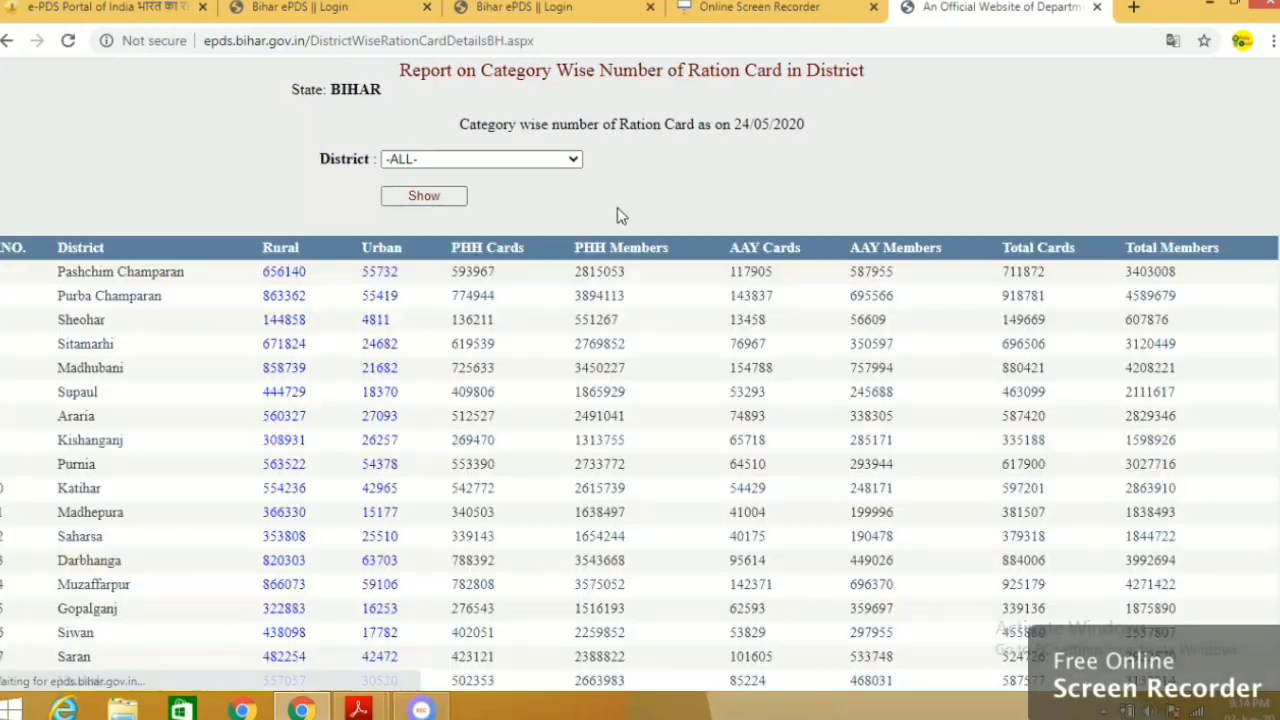
- Show the category-wise ration card report for the Patna district
click(470, 160)
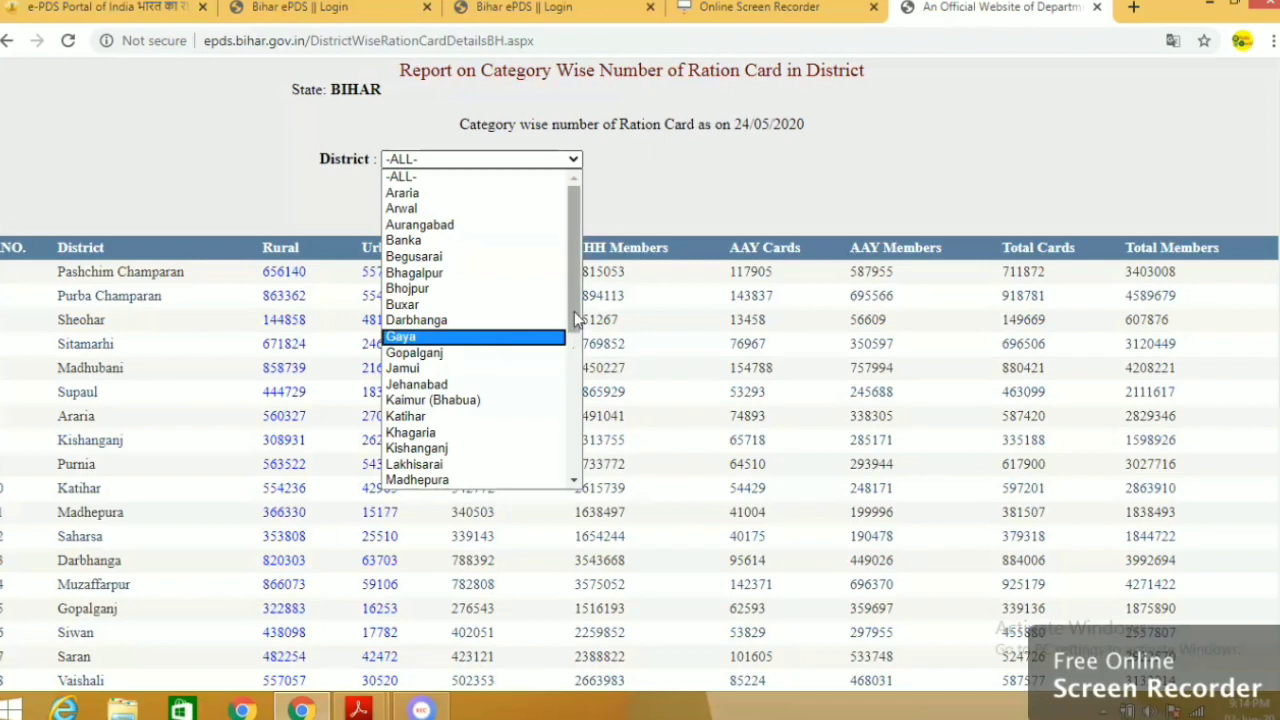
drag(574, 306, 533, 400)
click(533, 397)
click(428, 197)
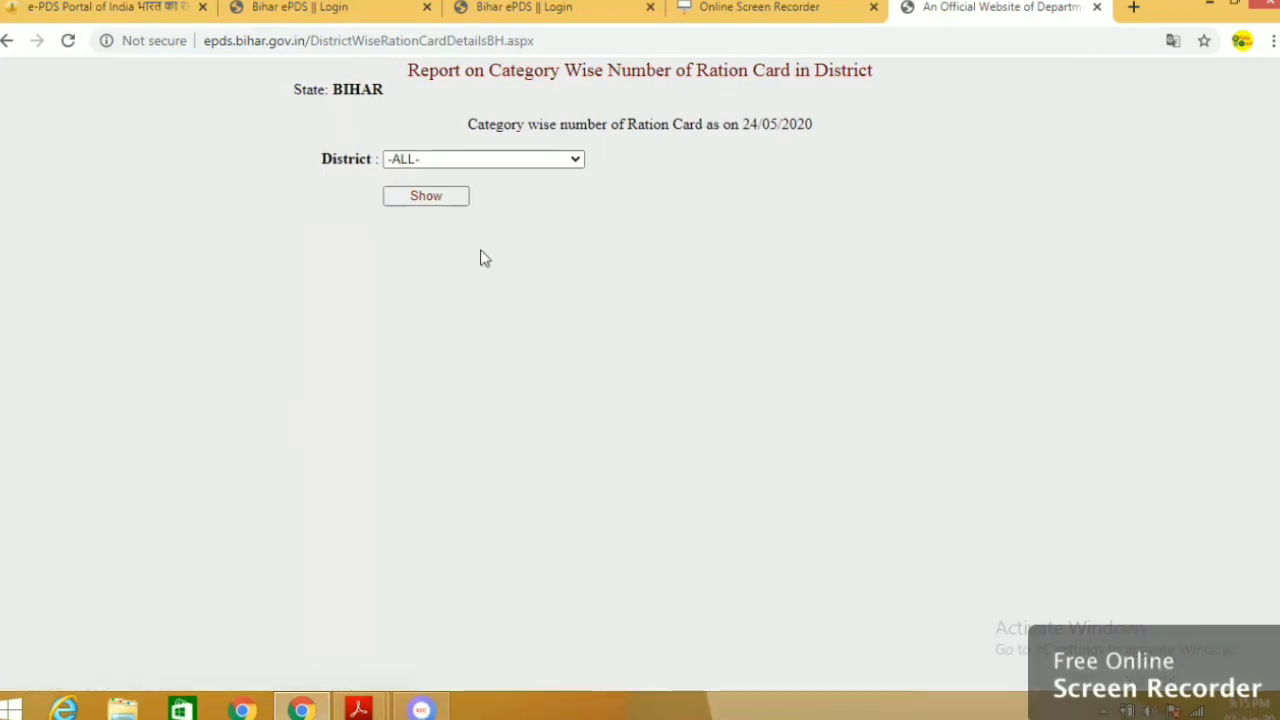
click(497, 163)
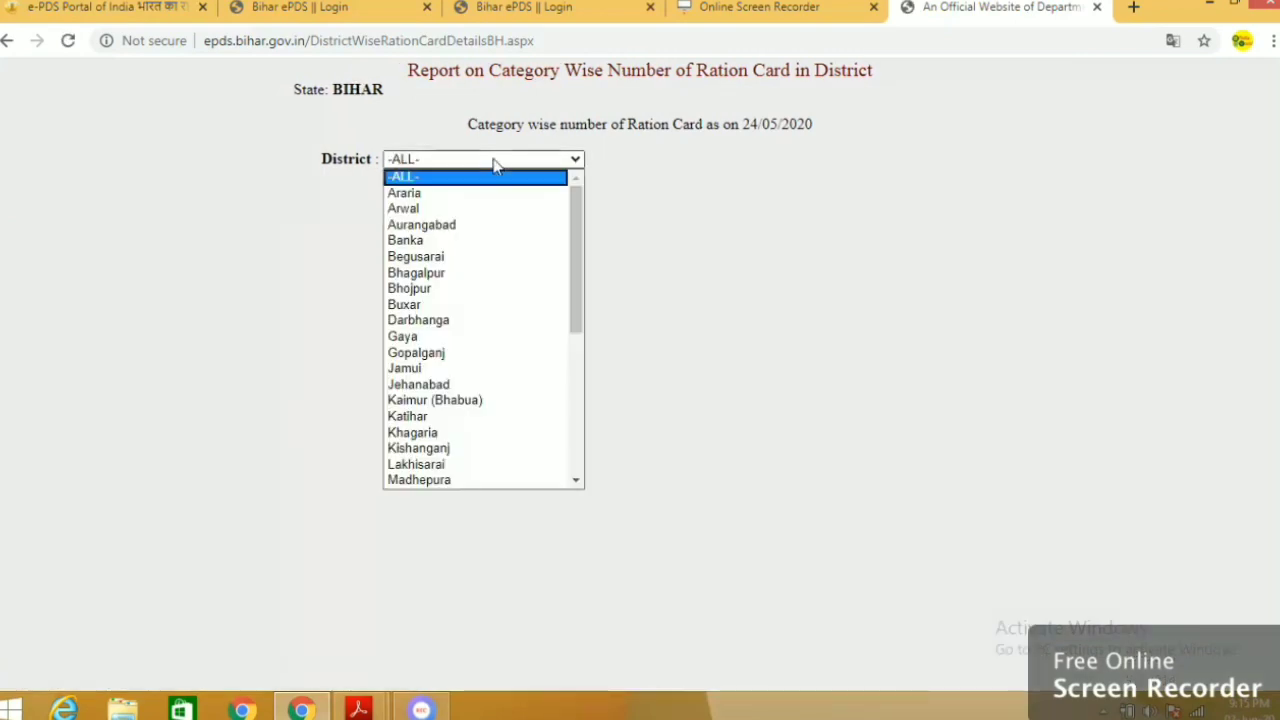
drag(577, 323, 563, 420)
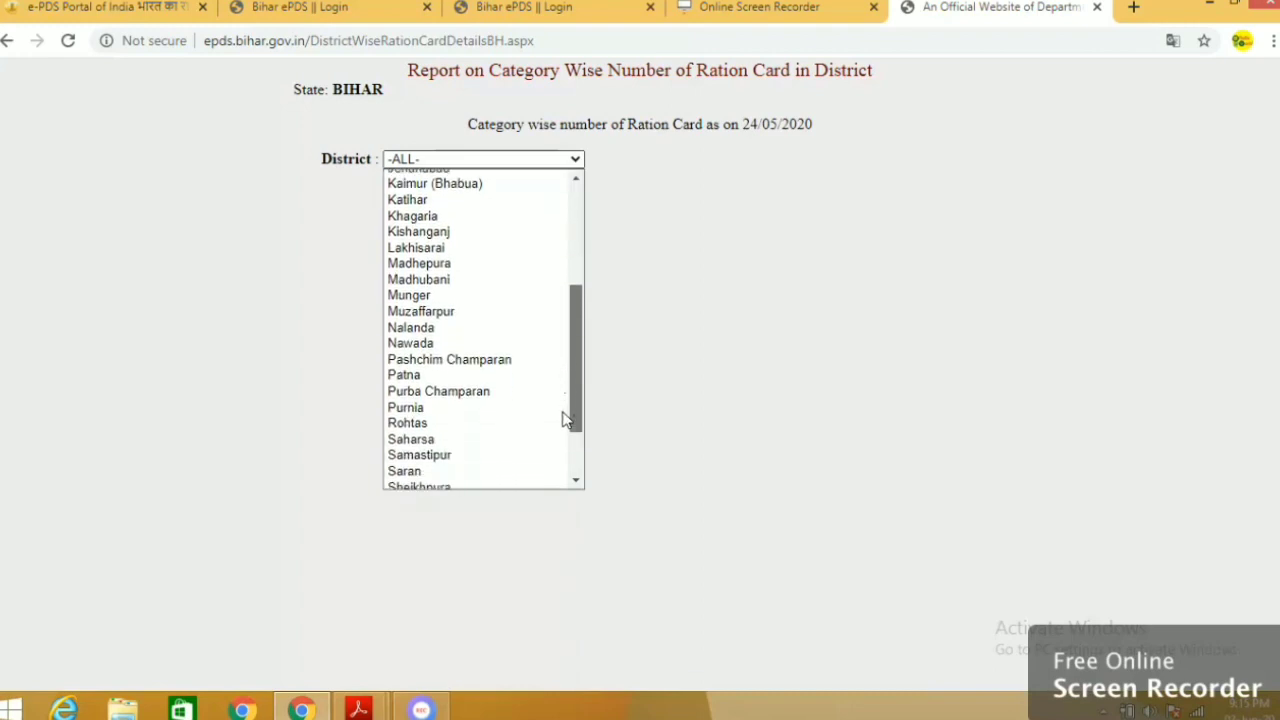
click(512, 372)
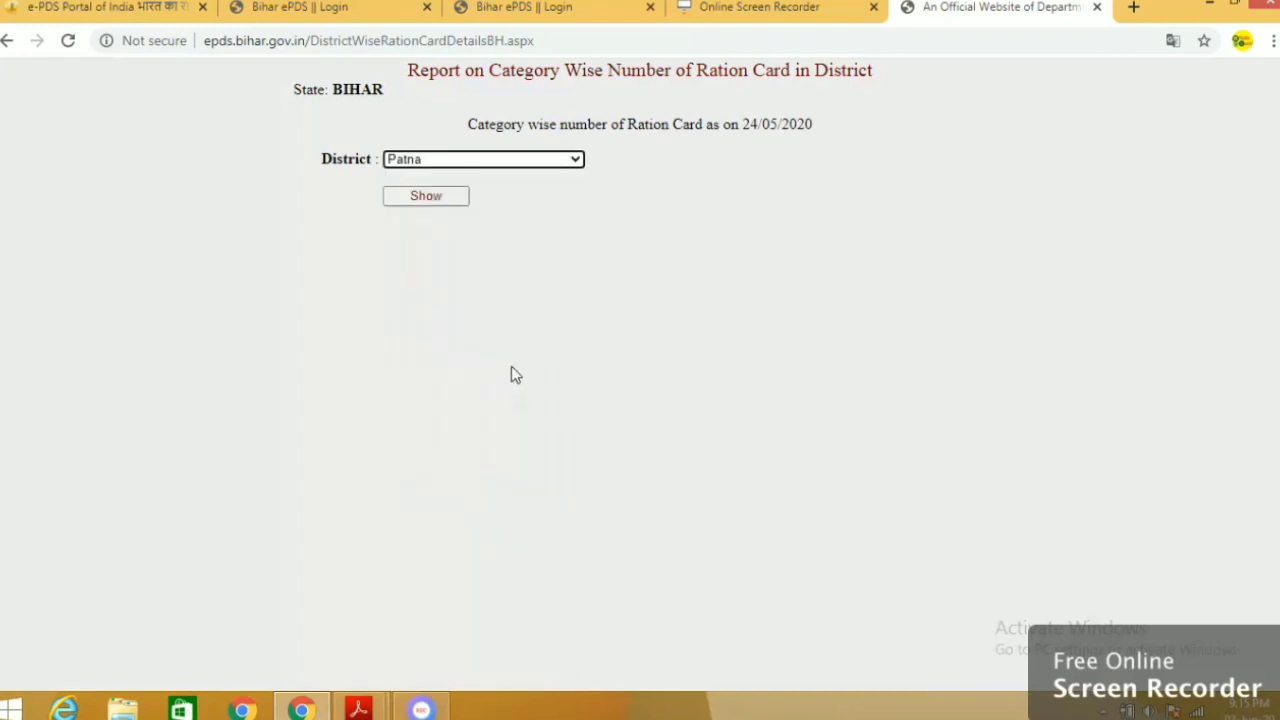
click(424, 196)
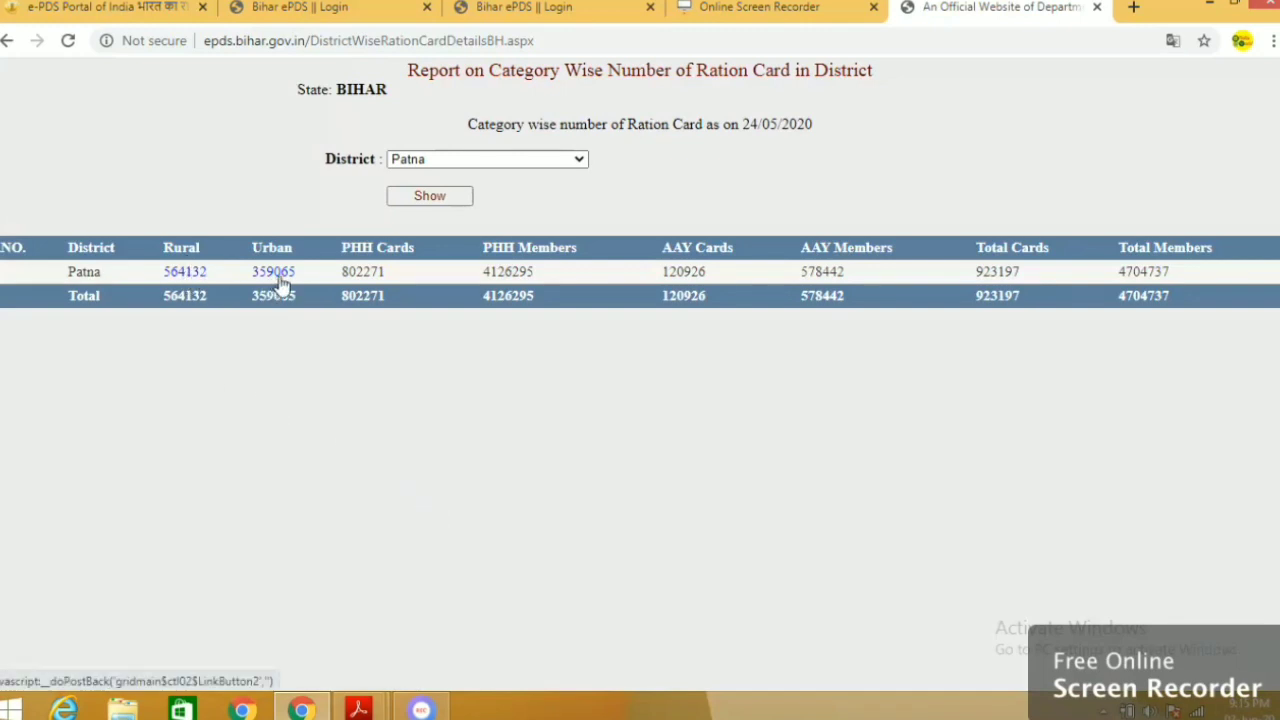
- Drill down from Patna's rural cards through Barh block and AGWANPUR panchayat to the ration card list of Agwanpur village
click(178, 276)
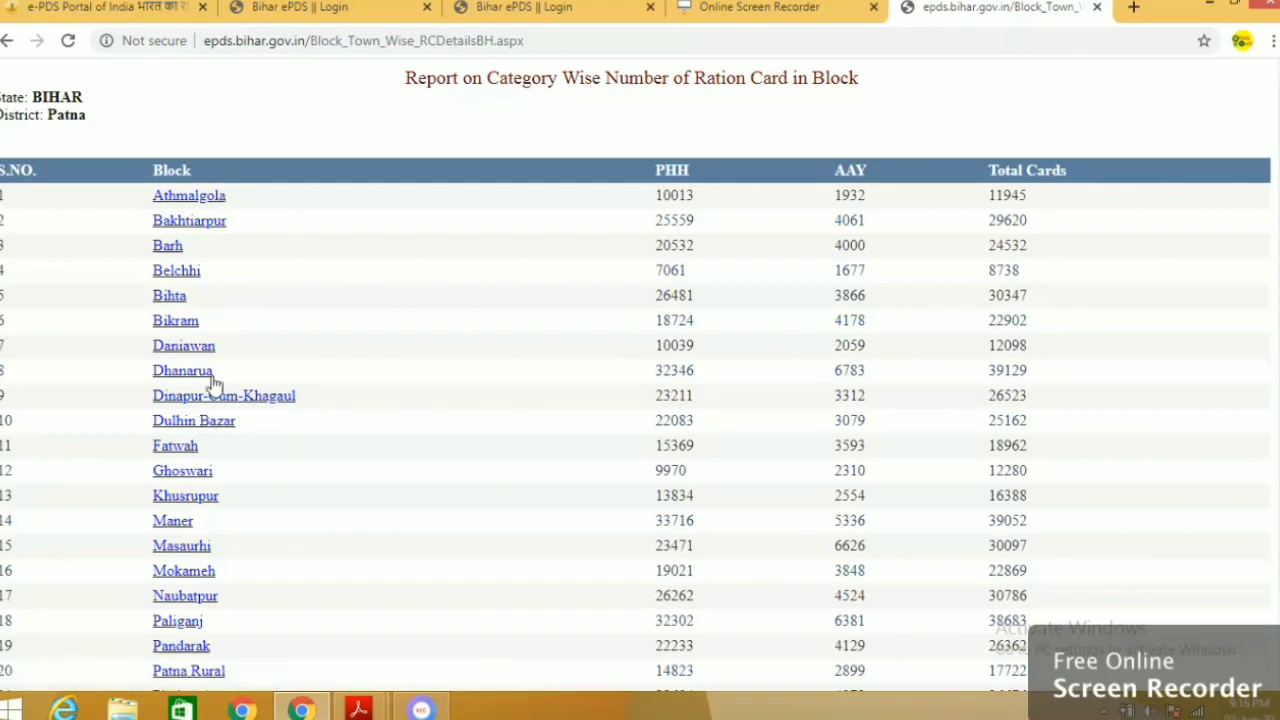
click(175, 255)
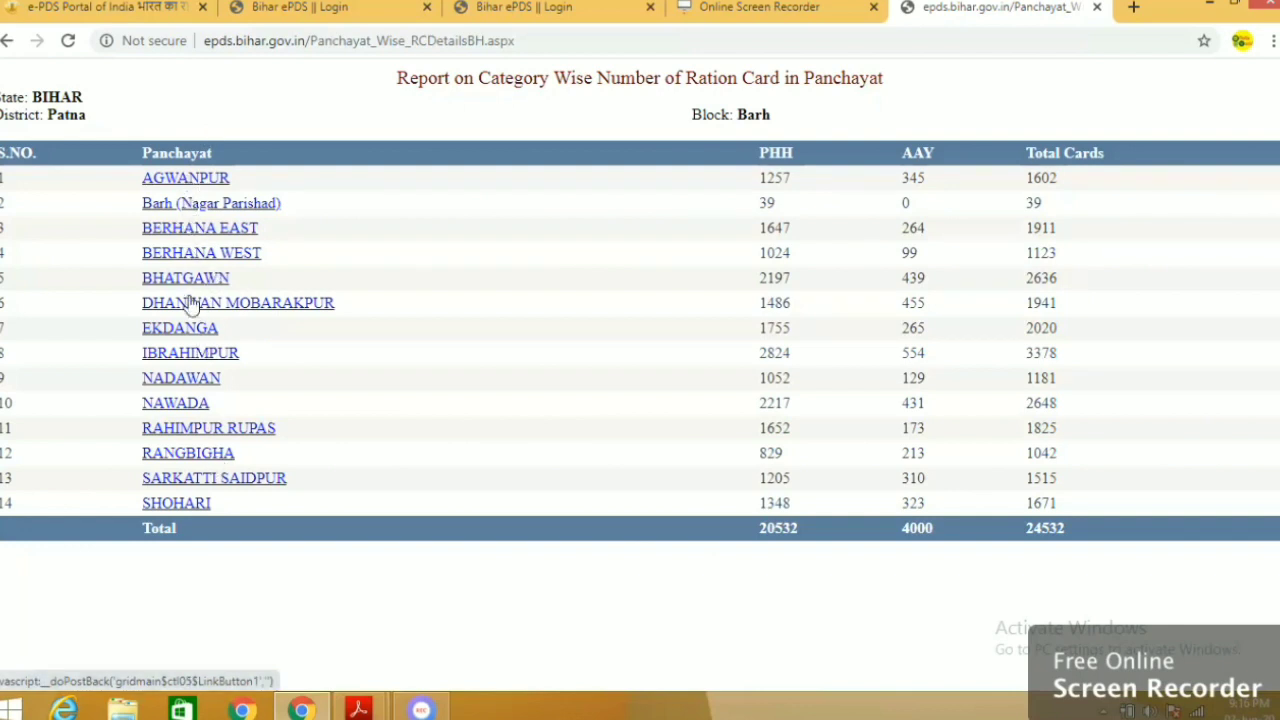
click(172, 188)
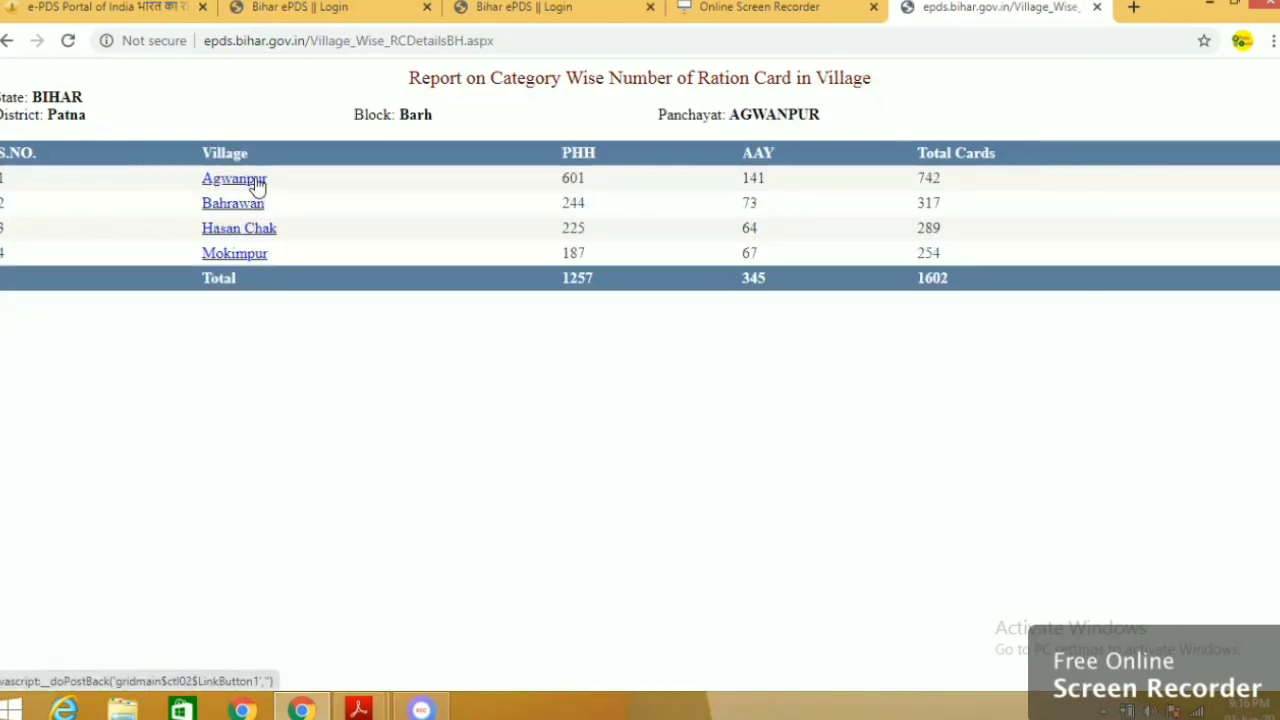
click(256, 183)
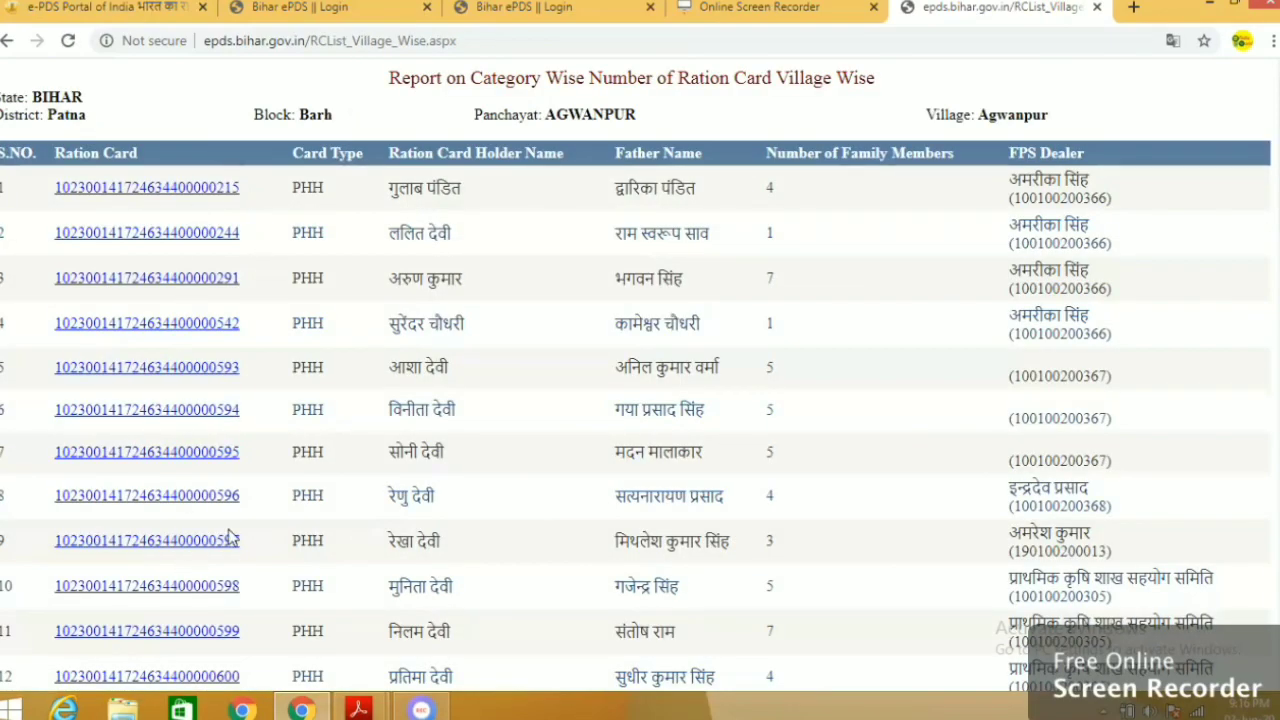
- Look through Agwanpur village's ration card list, try to open the first card's details and dismiss the alert
scroll(228, 537, down, 12)
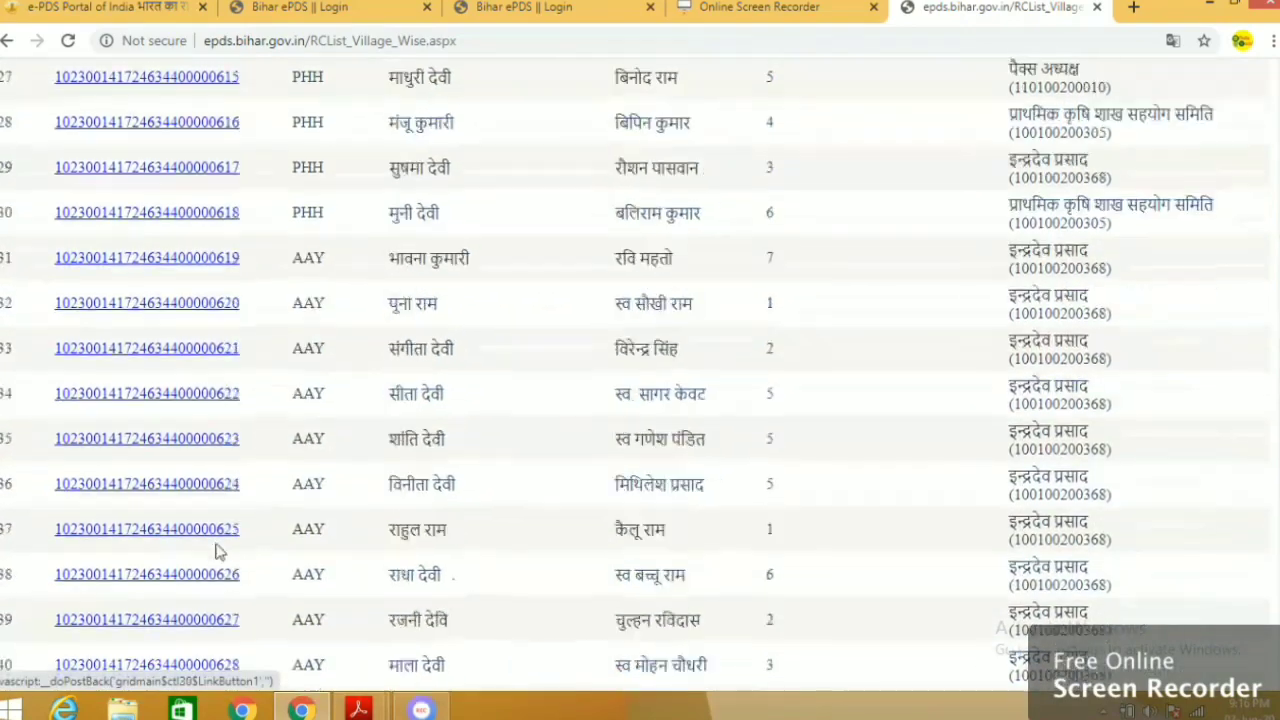
scroll(218, 550, down, 6)
scroll(218, 555, up, 12)
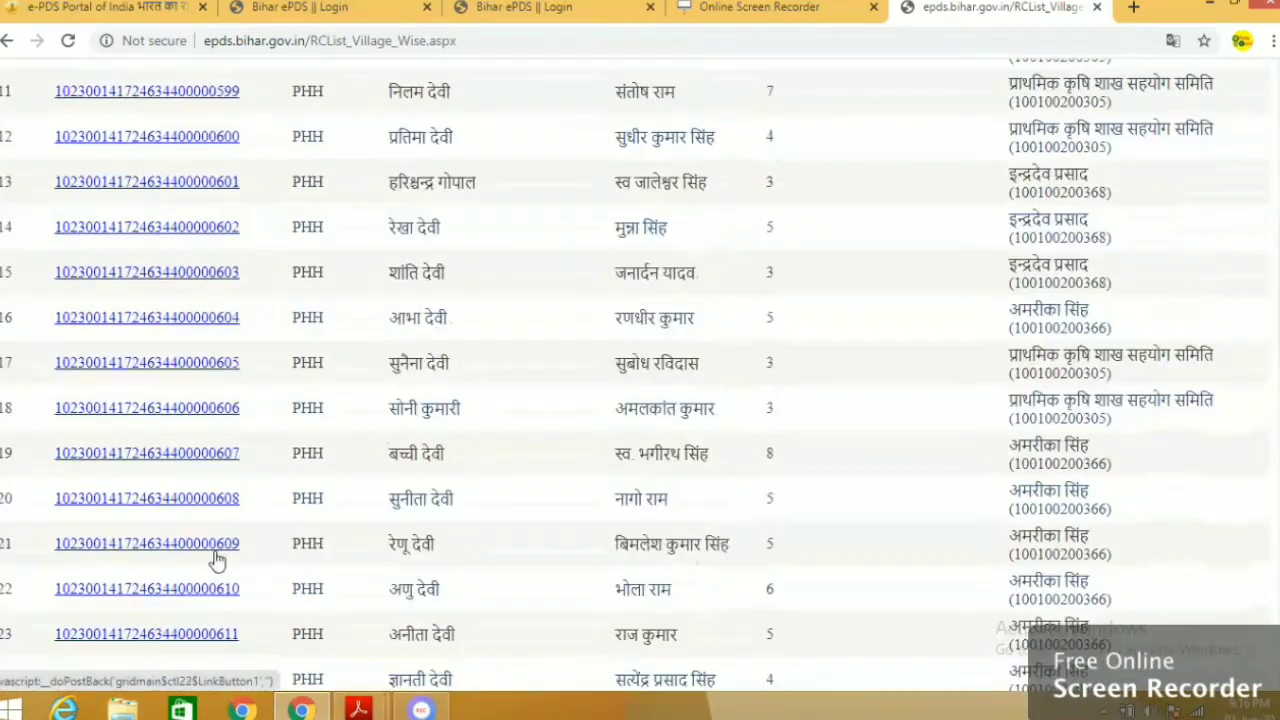
scroll(218, 560, up, 5)
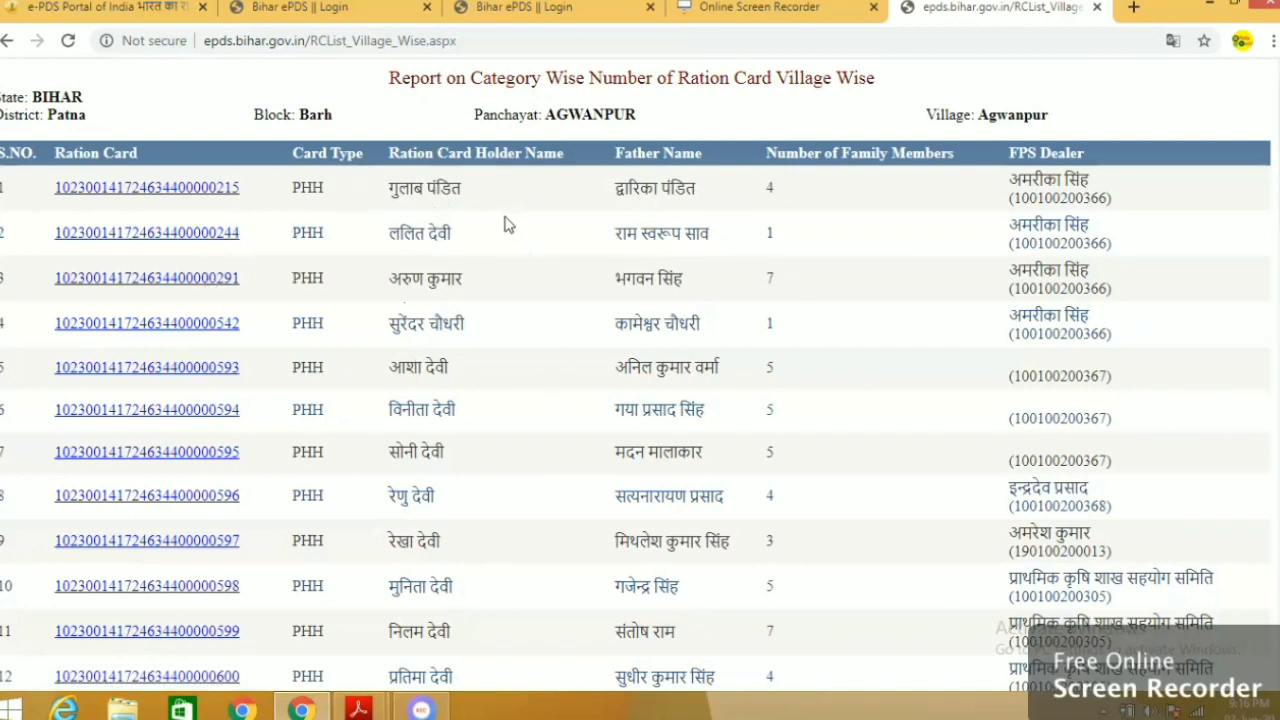
click(201, 188)
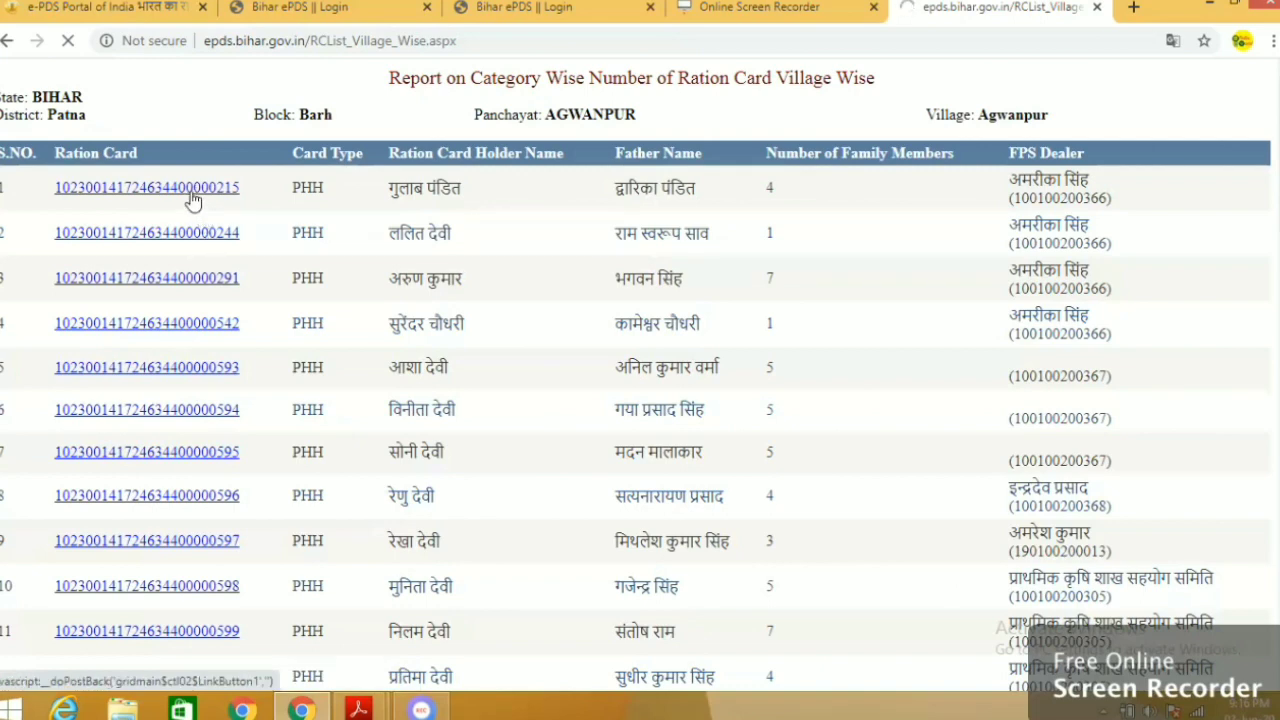
click(193, 200)
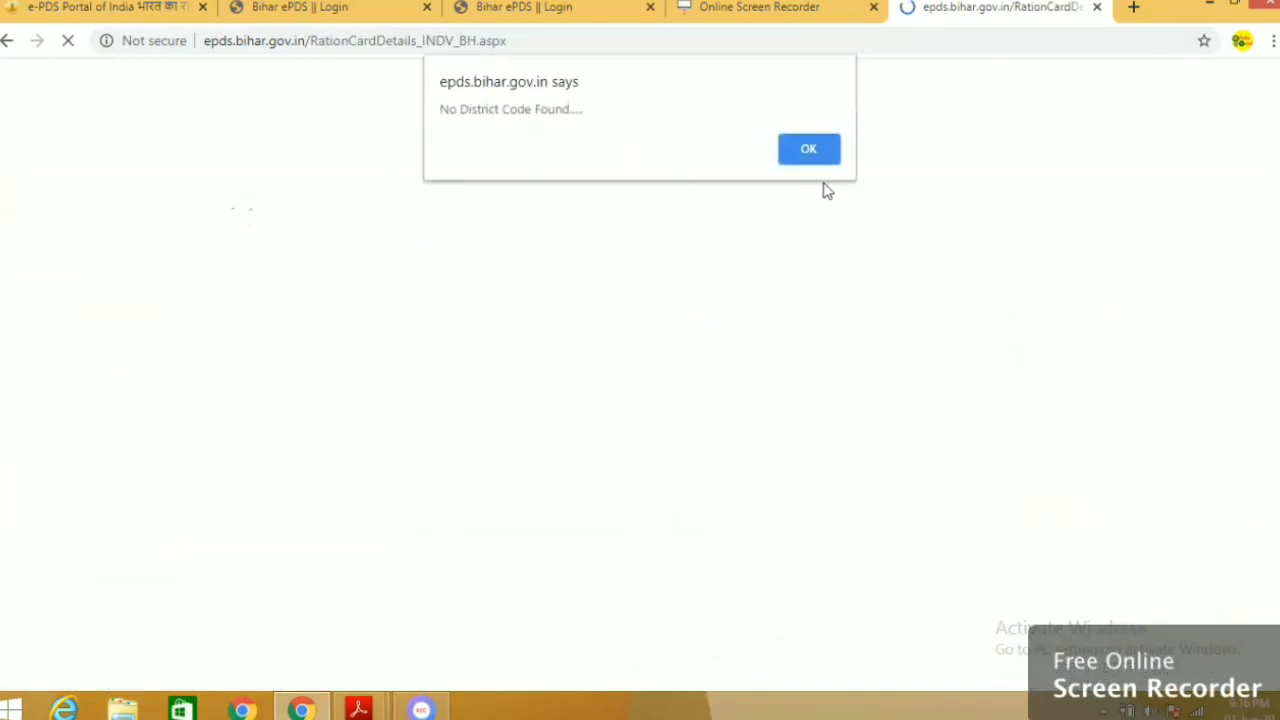
click(835, 158)
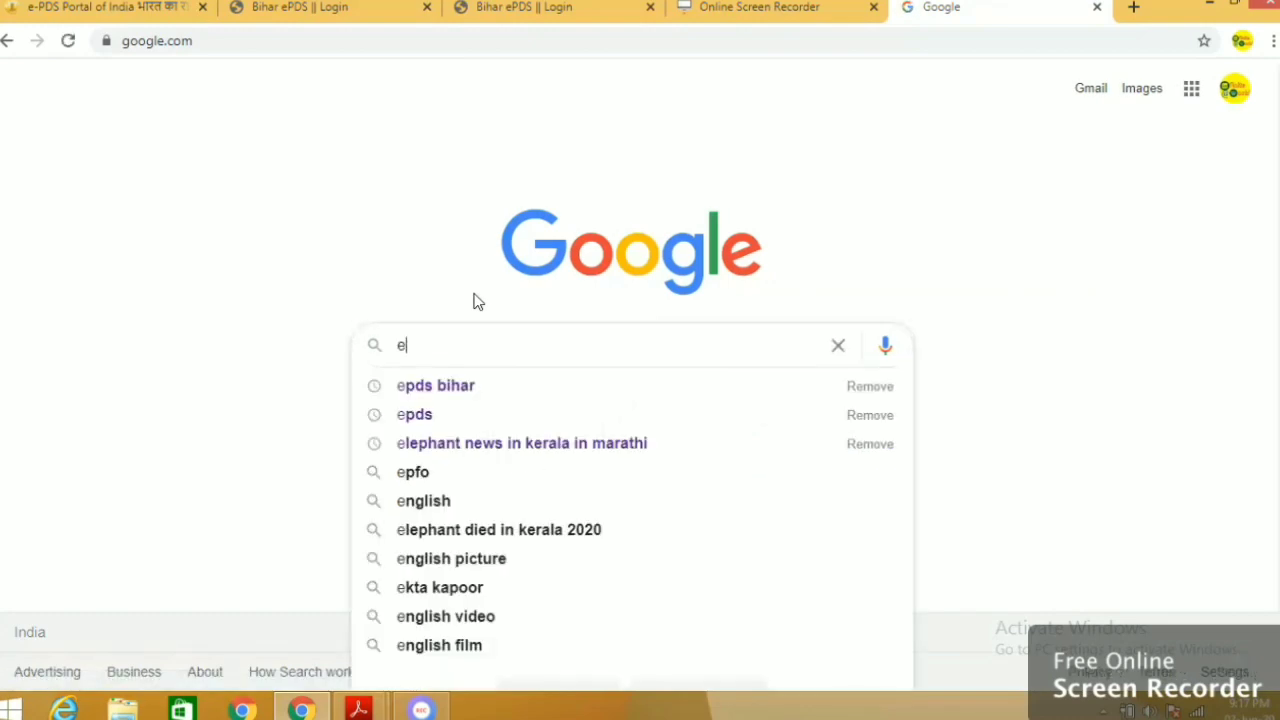
- Search Google for "epds bihar" and open the RCMS Report result
text(ep)
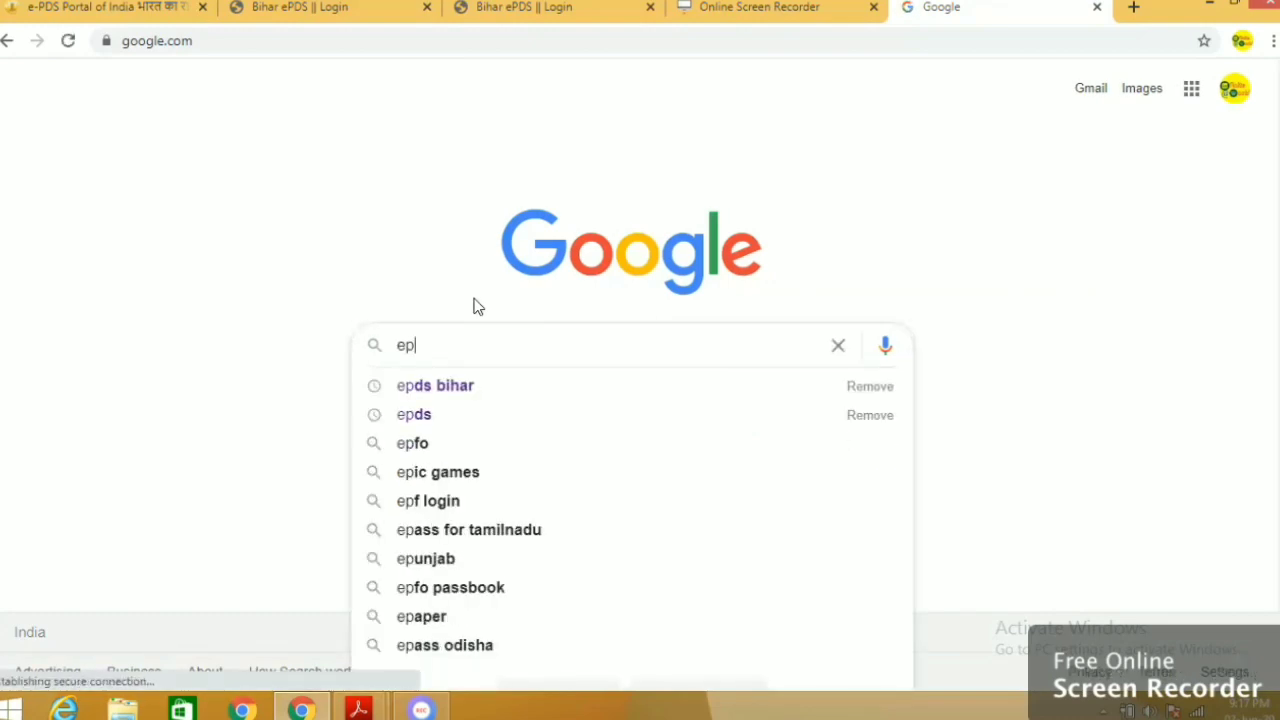
click(437, 398)
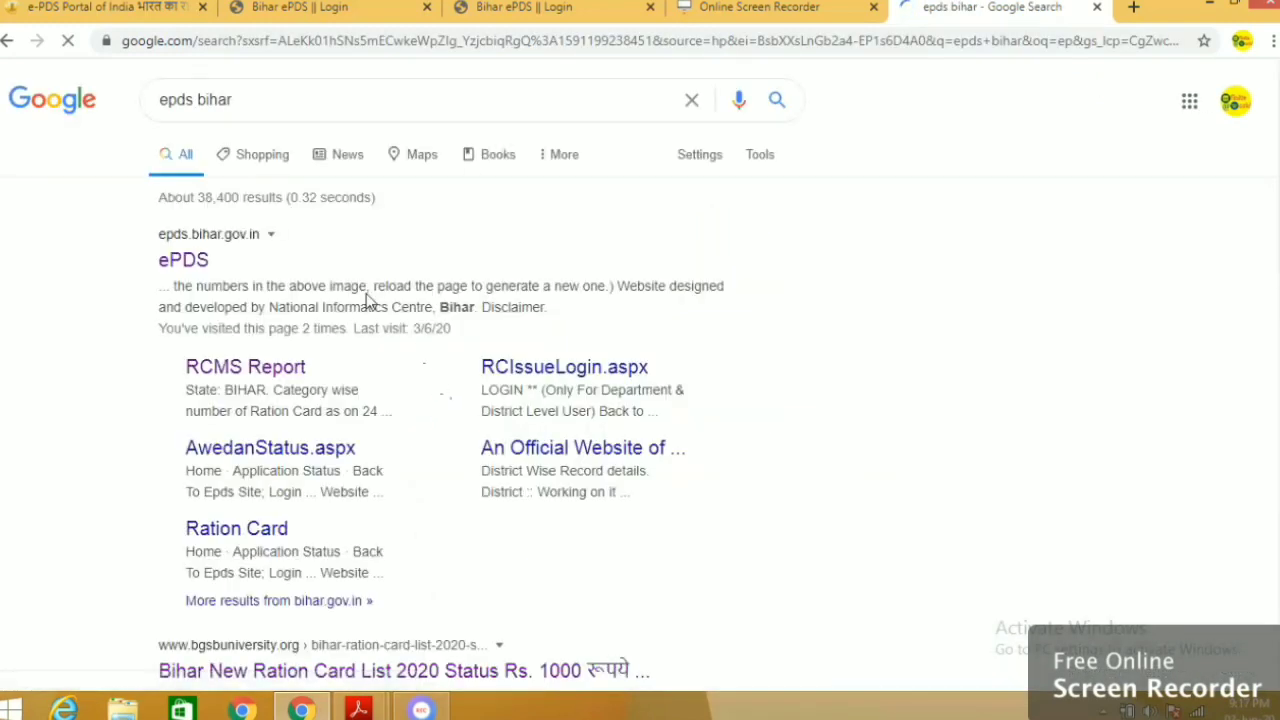
click(251, 369)
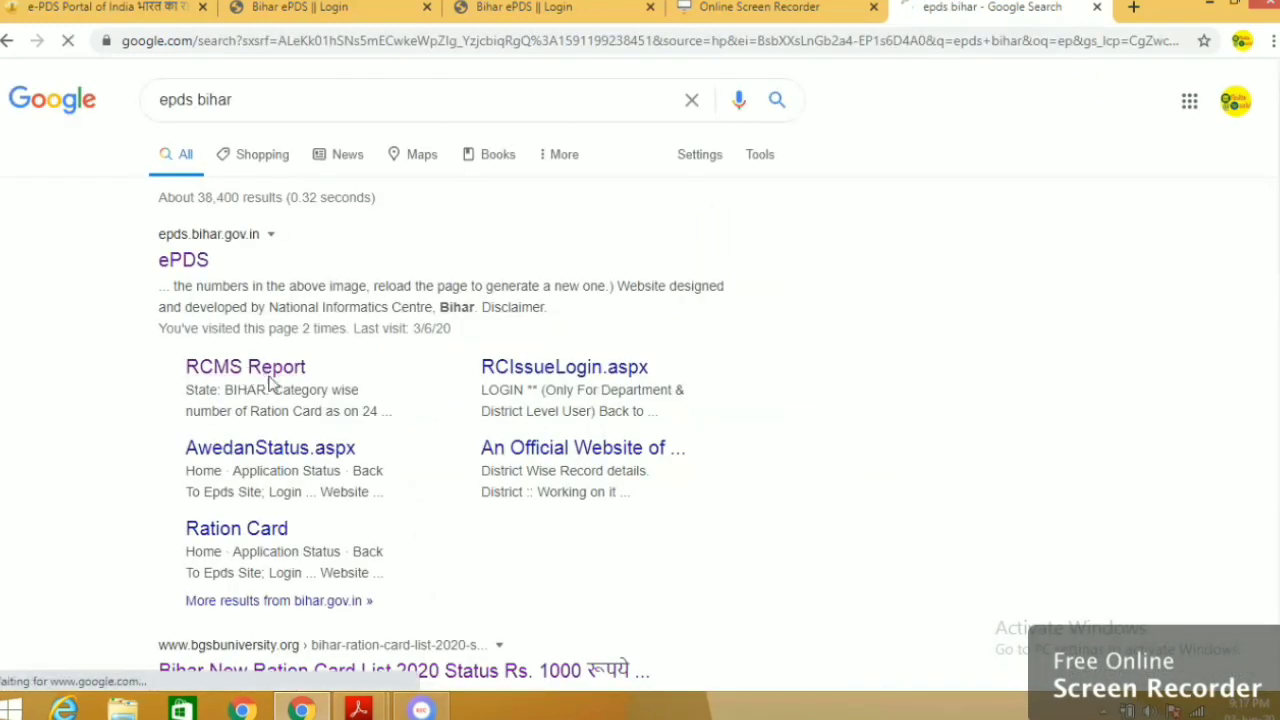
- Show the category-wise ration card report for the Araria district
click(438, 162)
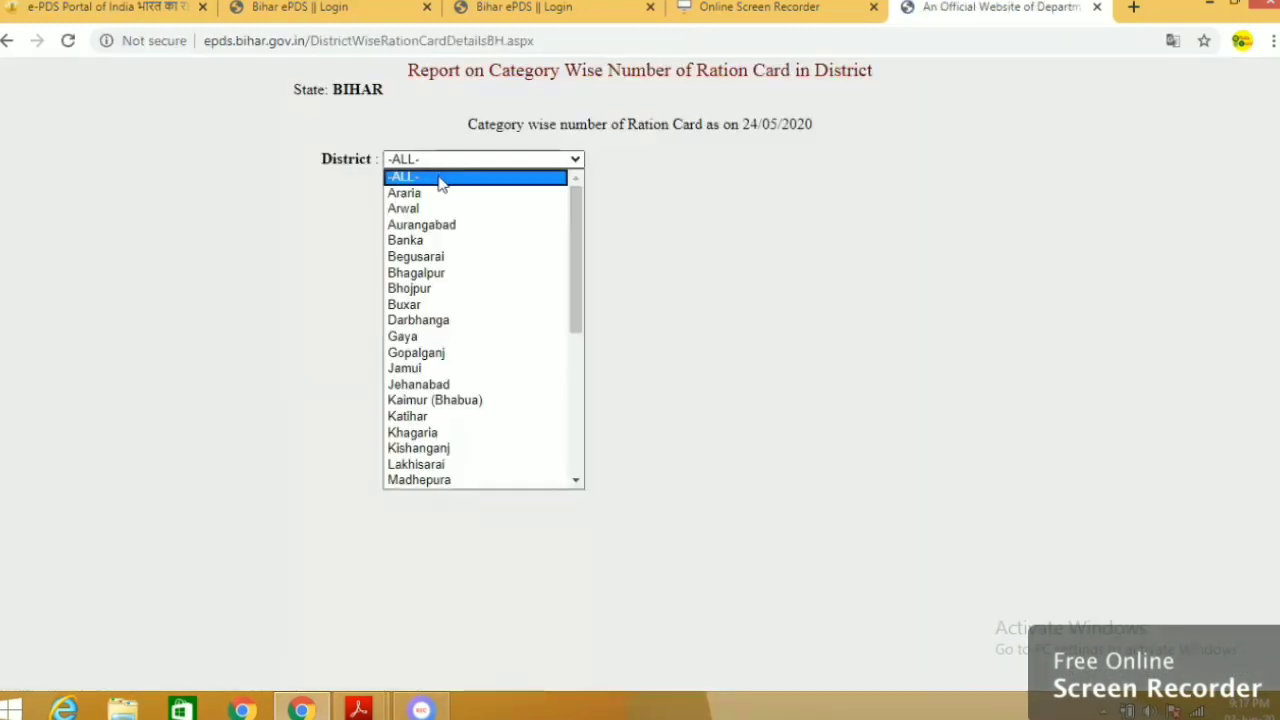
click(447, 196)
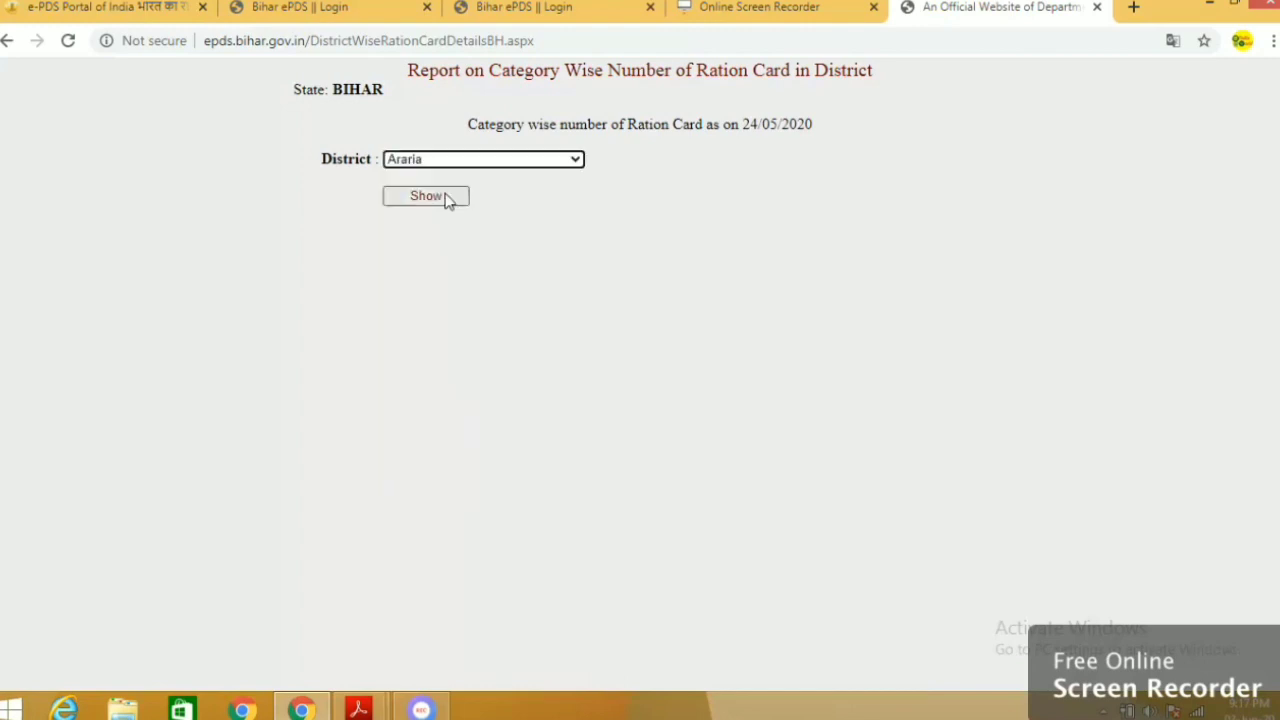
click(444, 199)
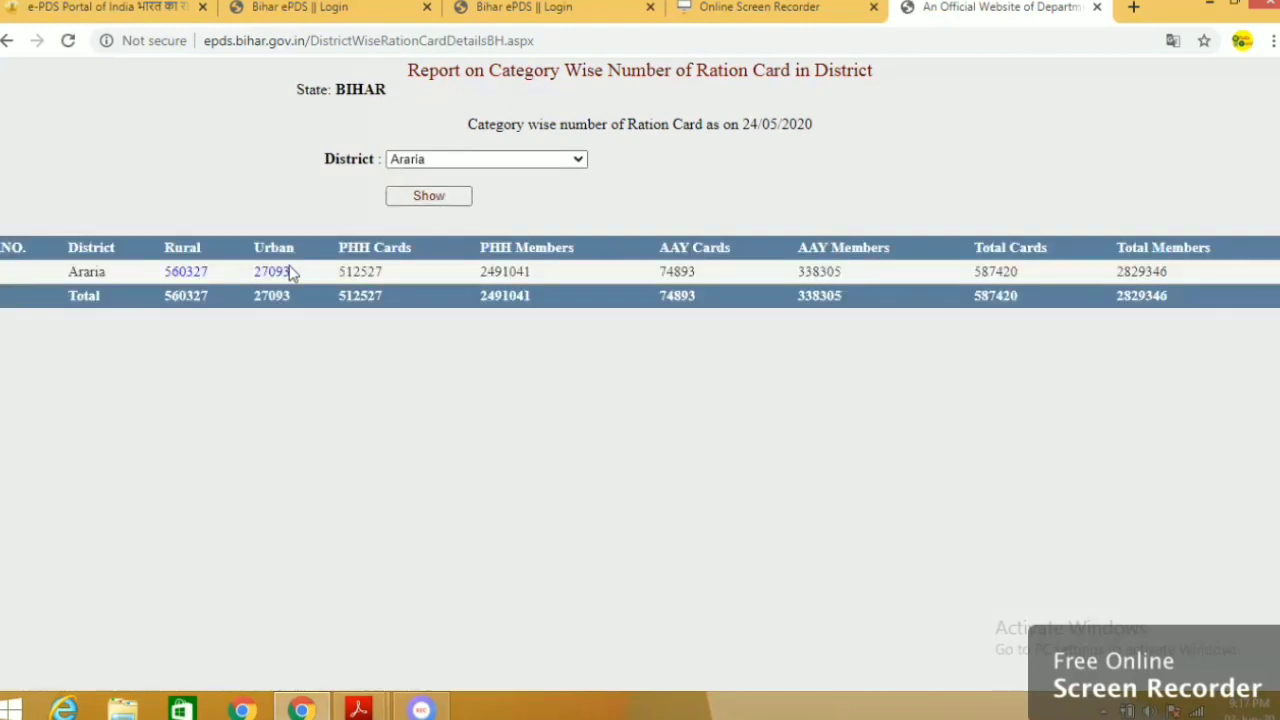
- Drill down from Araria's rural cards through Araria block and the Araria (Nagar Parishad) panchayat to the village's ration card list
click(182, 273)
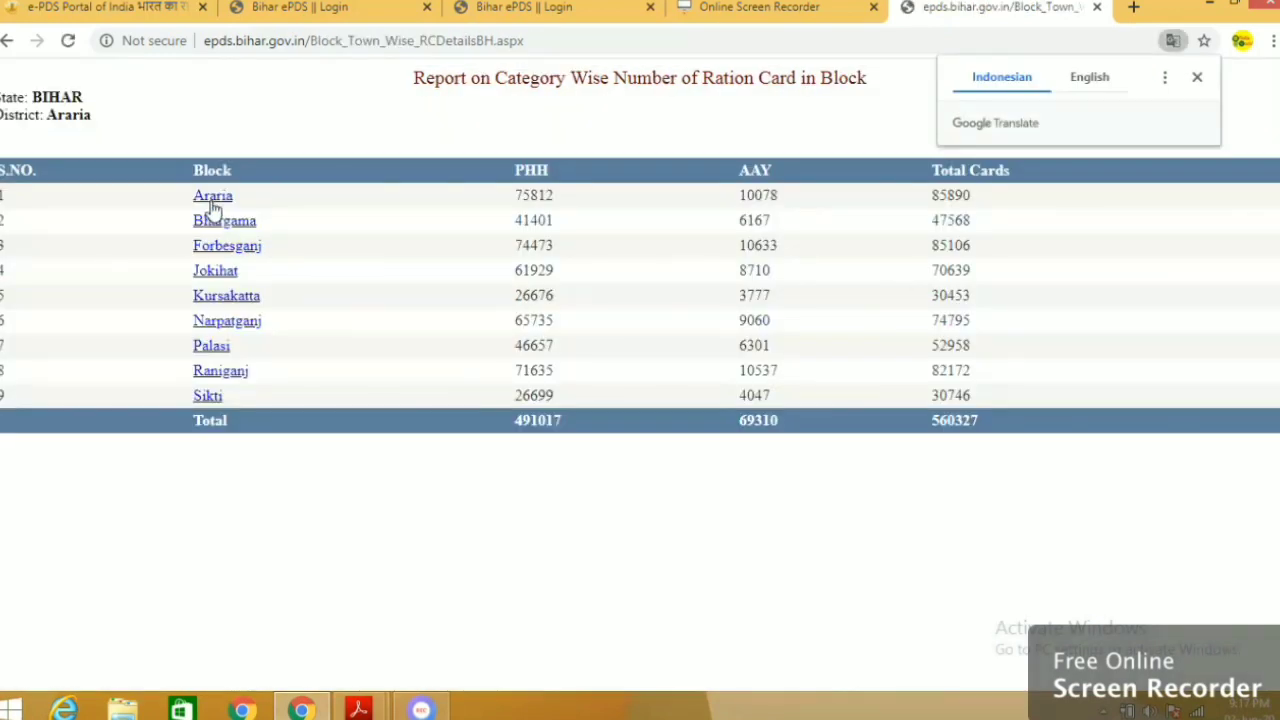
click(212, 197)
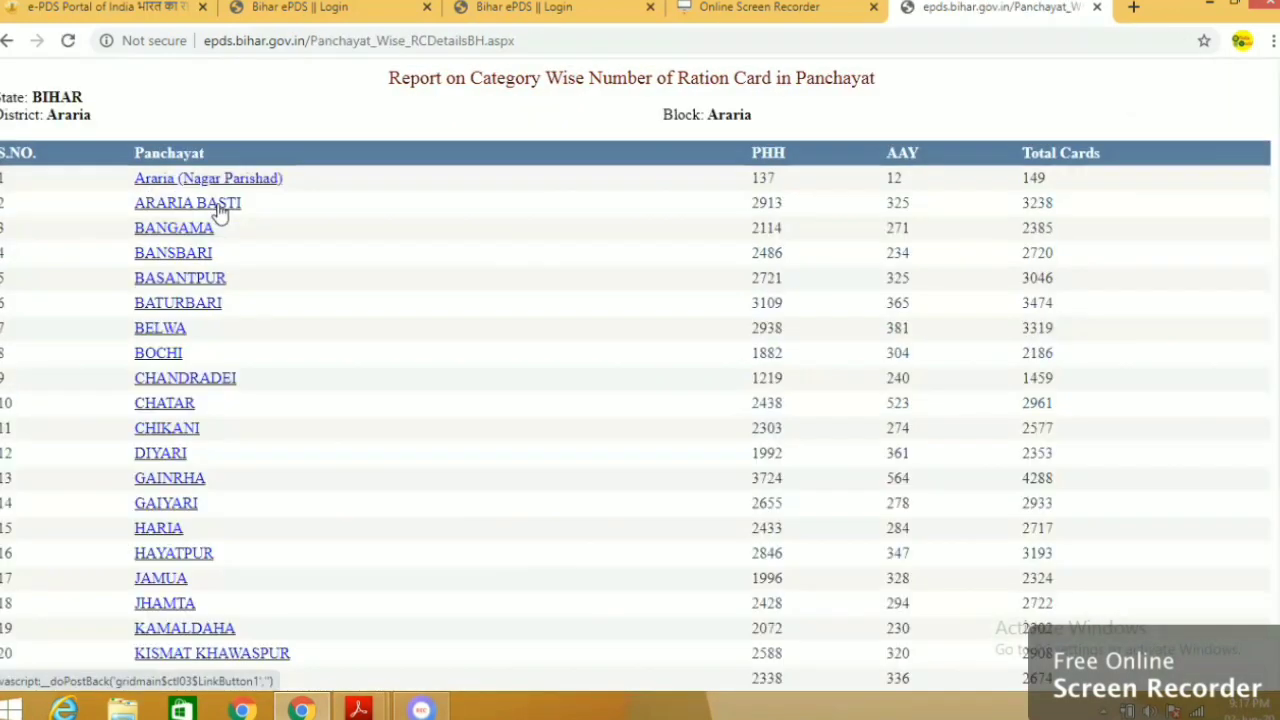
click(204, 182)
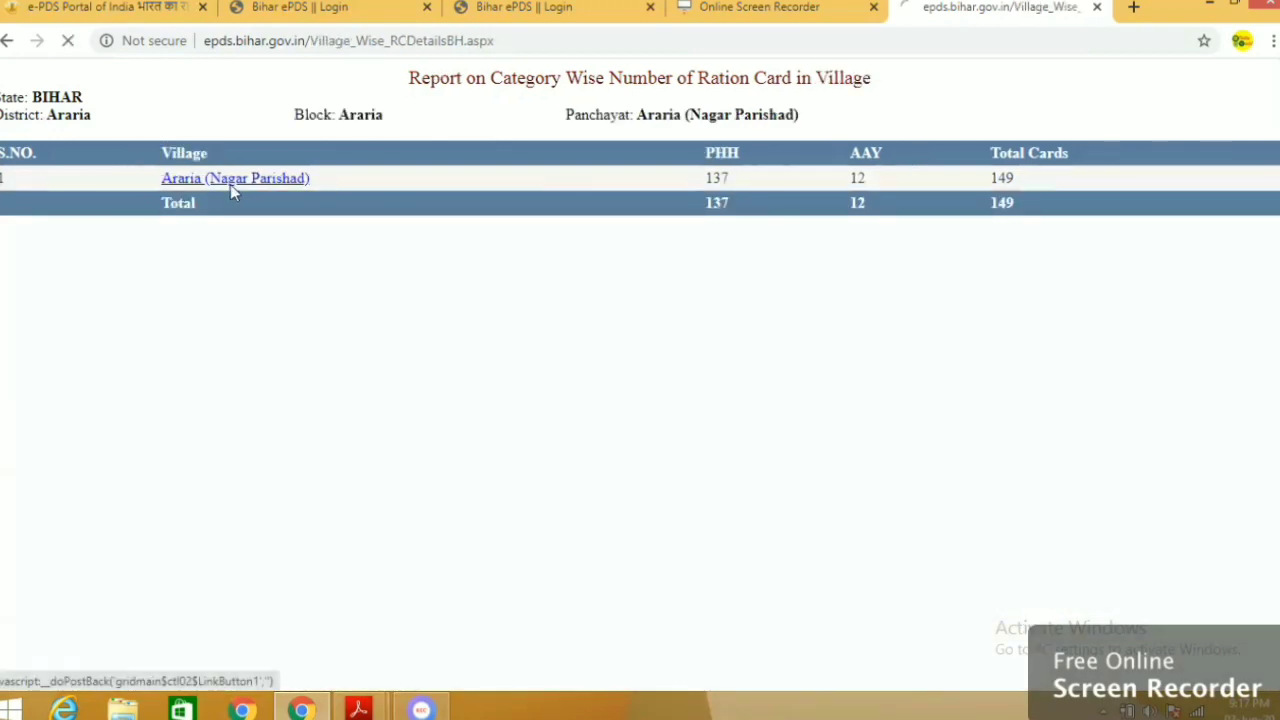
click(231, 185)
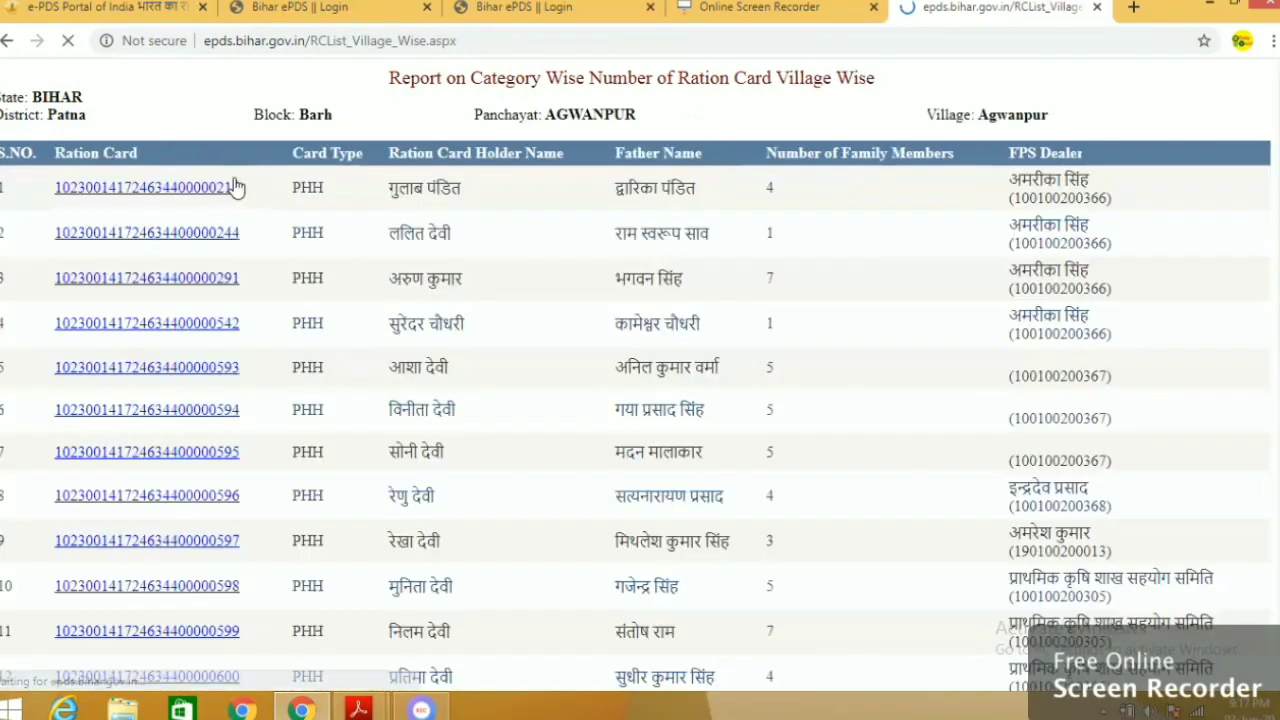
- Open the details of the first ration card in the list and bring up its print preview
click(202, 189)
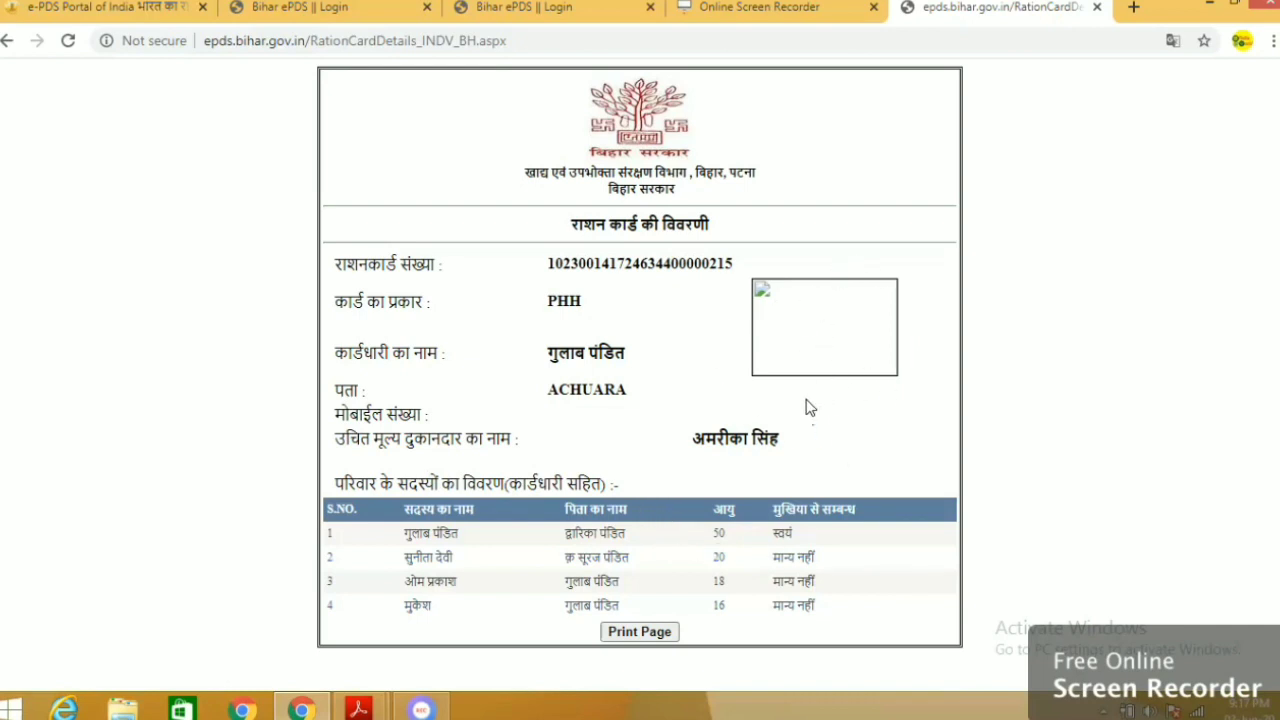
click(662, 638)
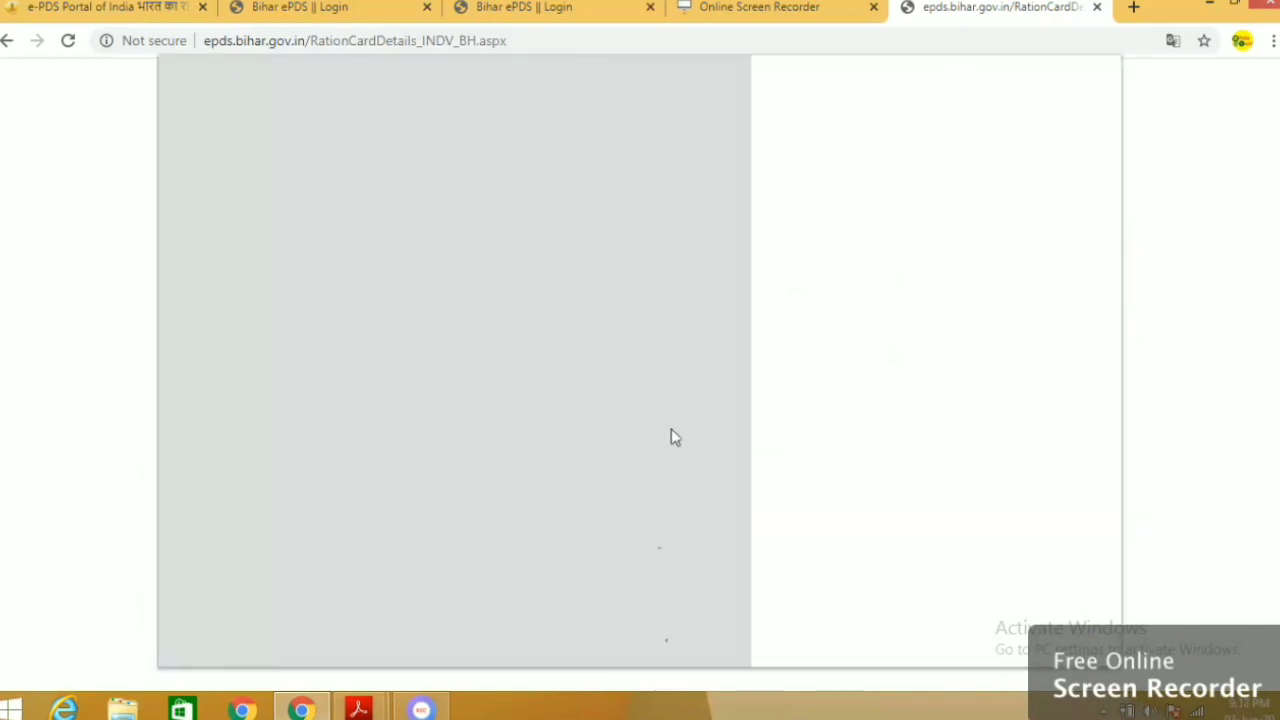